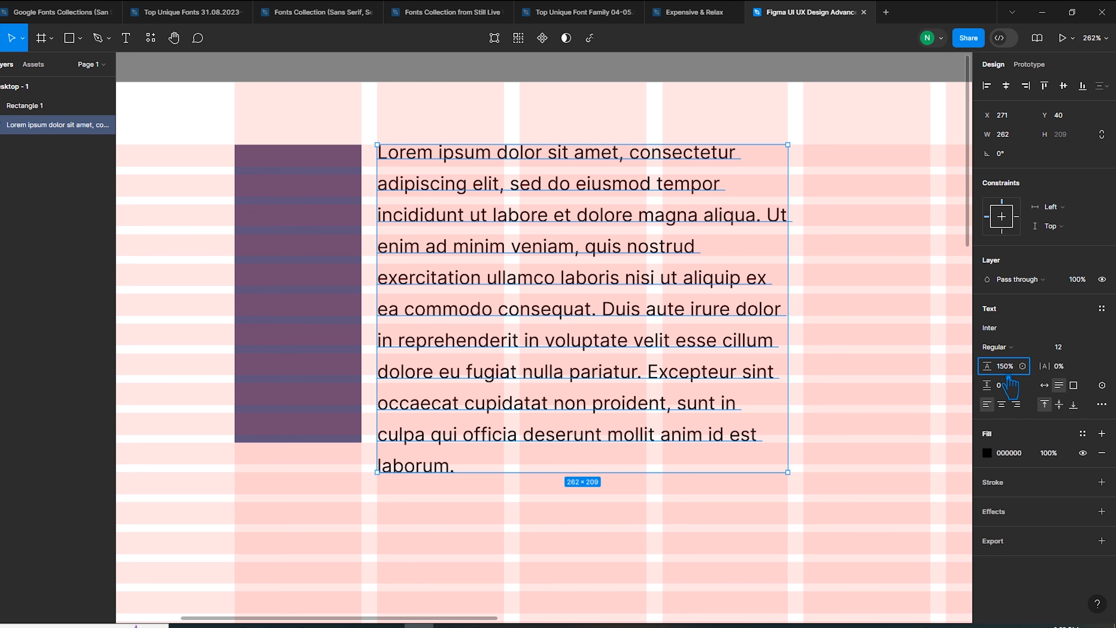
Try line heights of 160% and Auto on the Lorem ipsum paragraph
{"action": "left_click", "coordinate": [1018, 374]}
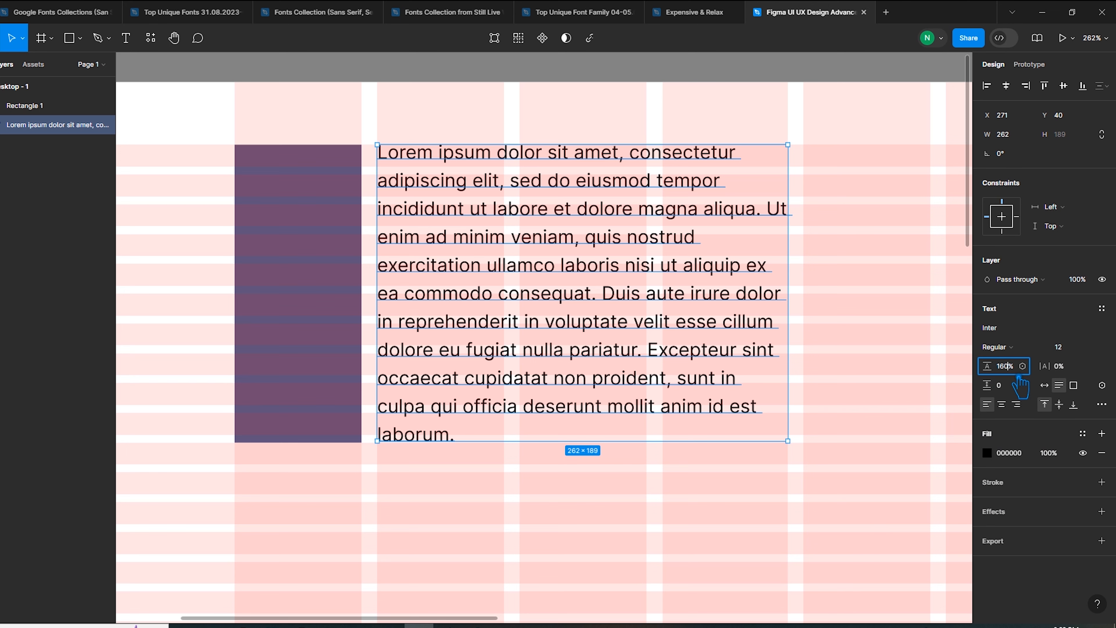
{"action": "type", "text": "160"}
{"action": "key", "text": "Return"}
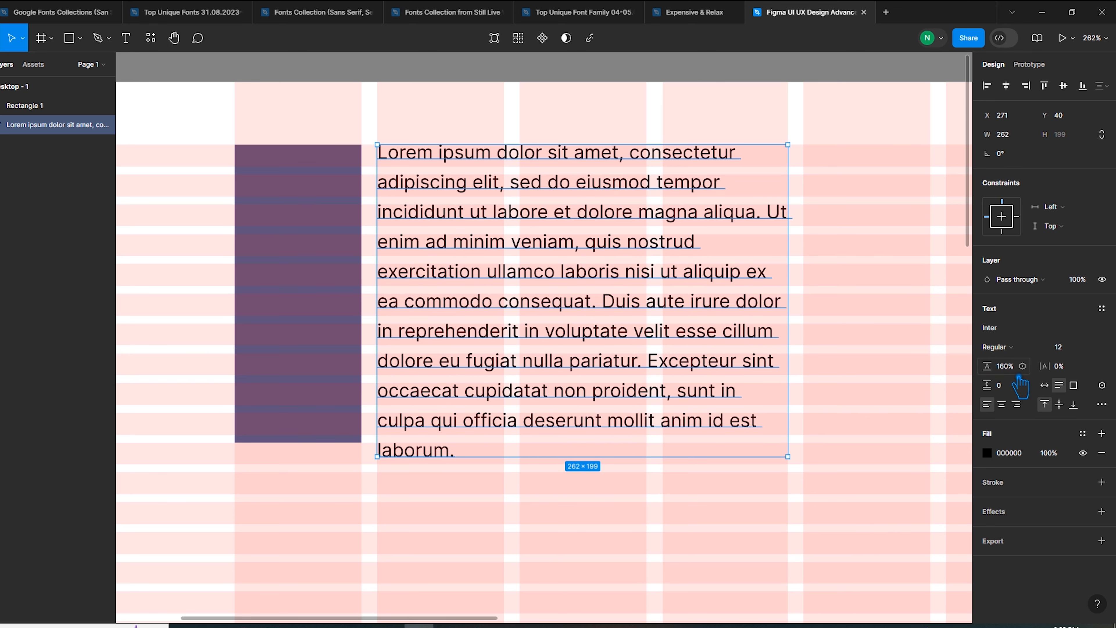
{"action": "left_click", "coordinate": [1025, 372]}
{"action": "type", "text": "auto%"}
{"action": "key", "text": "Return"}
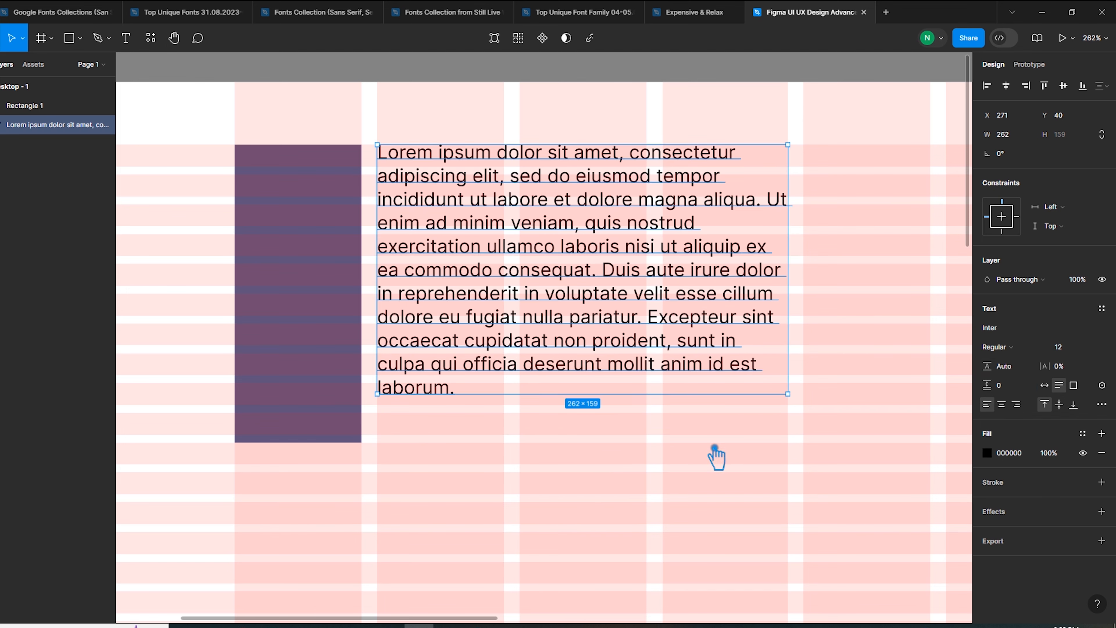
Set the Lorem ipsum paragraph's line height to 160
{"action": "left_click", "coordinate": [1022, 369]}
{"action": "left_click", "coordinate": [1018, 371]}
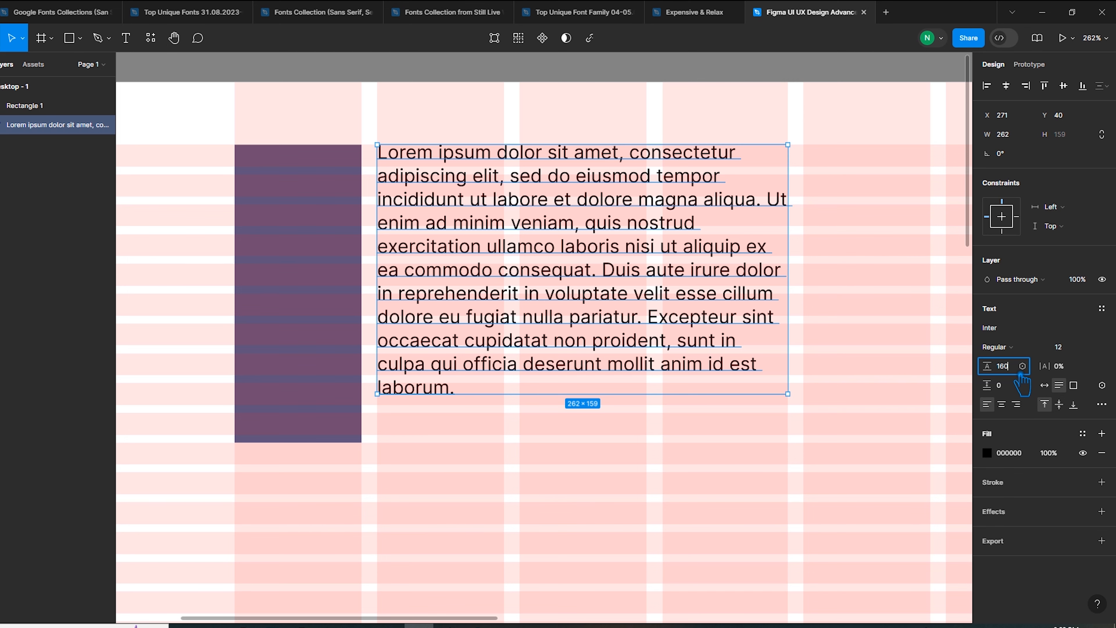
{"action": "key", "text": "Return"}
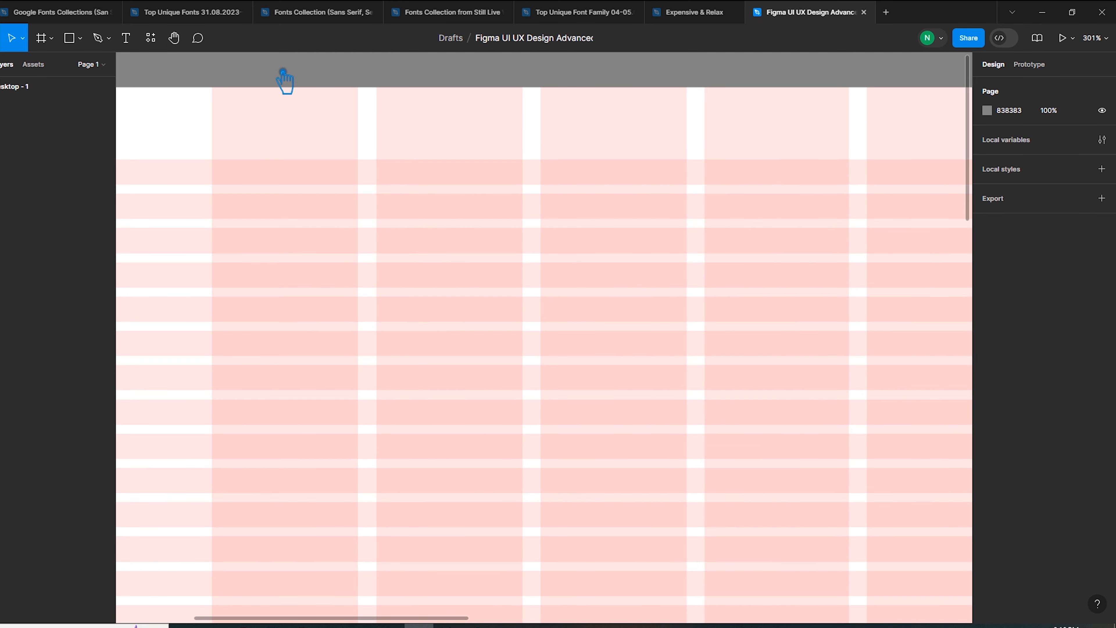
Draw a text box about 262 × 166 starting at the frame's second visible grid column and enter "zxzxz" as placeholder text
{"action": "key", "text": "t"}
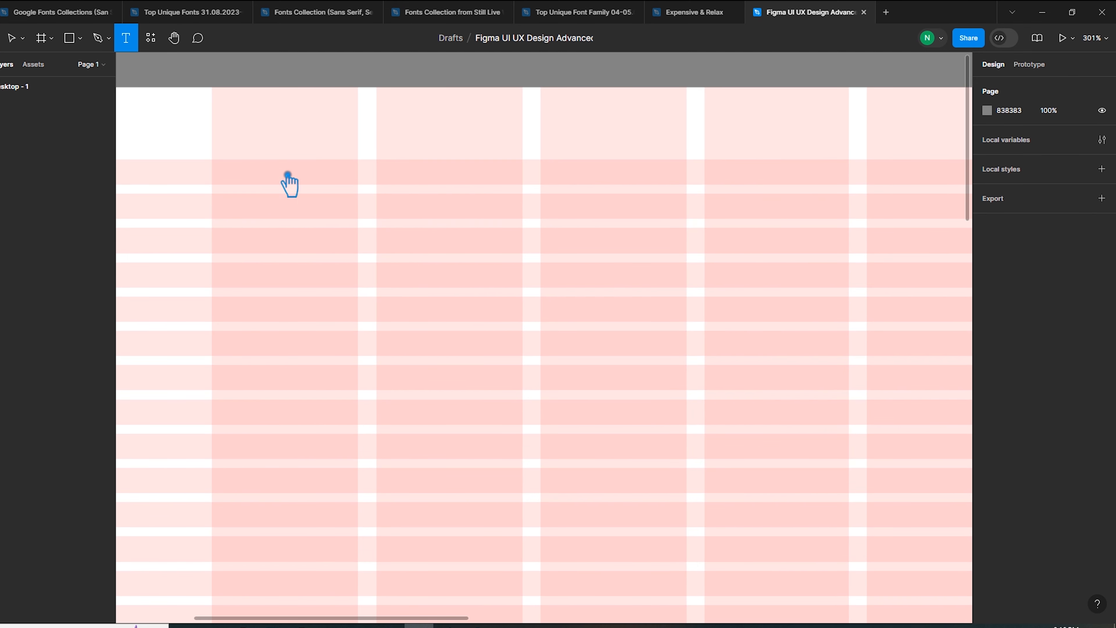
{"action": "left_click_drag", "start_coordinate": [388, 164], "coordinate": [852, 459]}
{"action": "type", "text": "zxzxz"}
{"action": "key", "text": "Escape"}
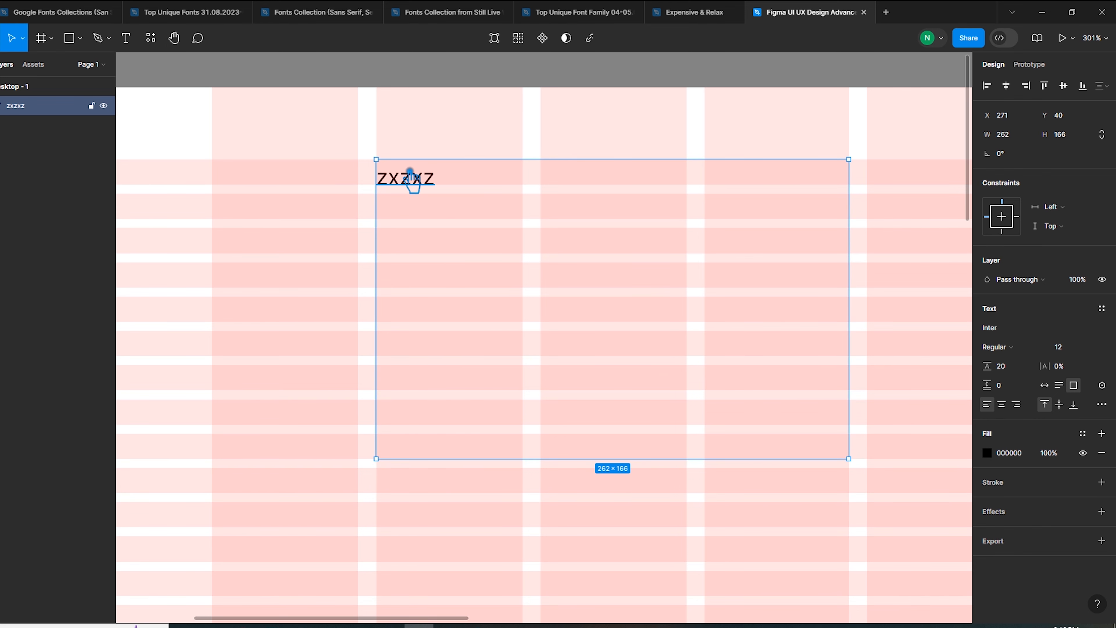
Replace the placeholder with Lorem Ipsum text from the Content Reel plugin and make the text box auto height
{"action": "right_click", "coordinate": [396, 165]}
{"action": "mouse_move", "coordinate": [439, 391]}
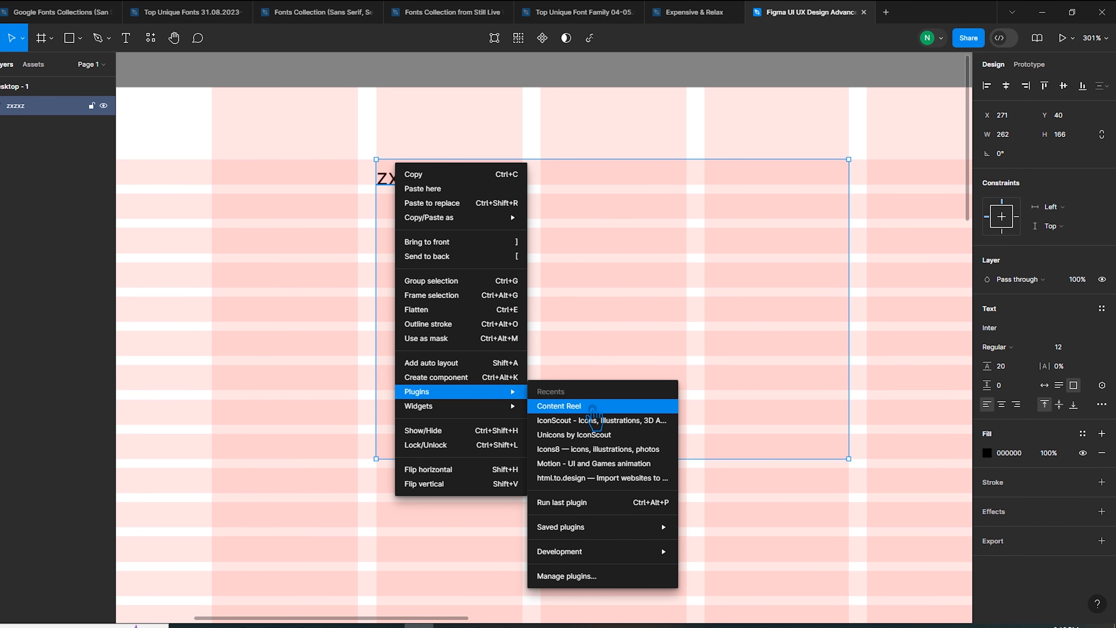
{"action": "left_click", "coordinate": [561, 403]}
{"action": "left_click", "coordinate": [785, 179]}
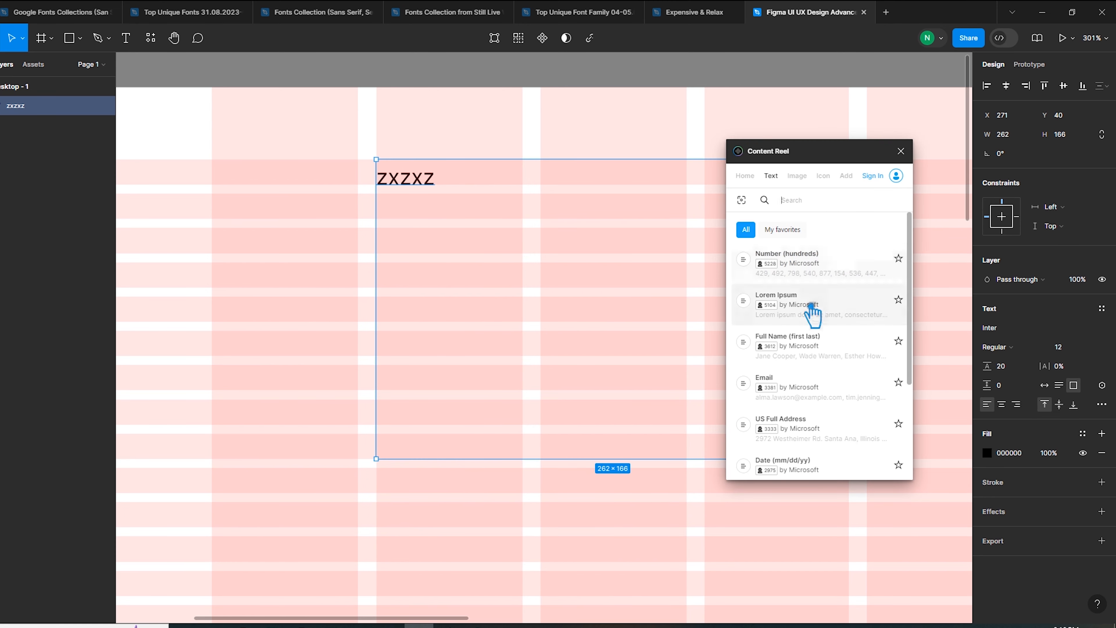
{"action": "left_click", "coordinate": [810, 309]}
{"action": "left_click", "coordinate": [895, 467]}
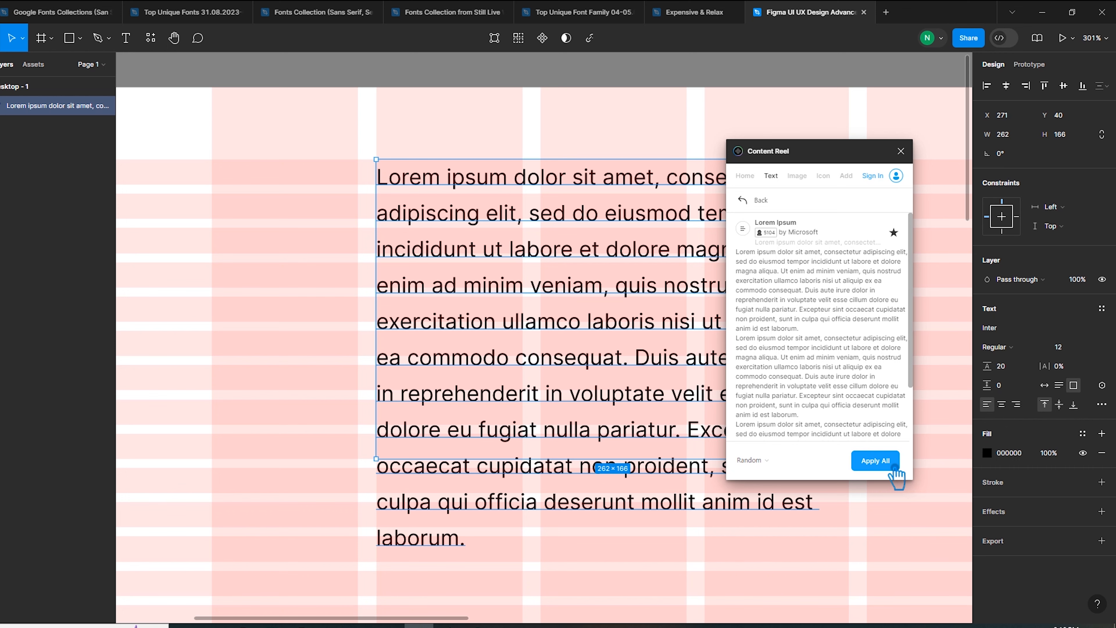
{"action": "left_click", "coordinate": [901, 152]}
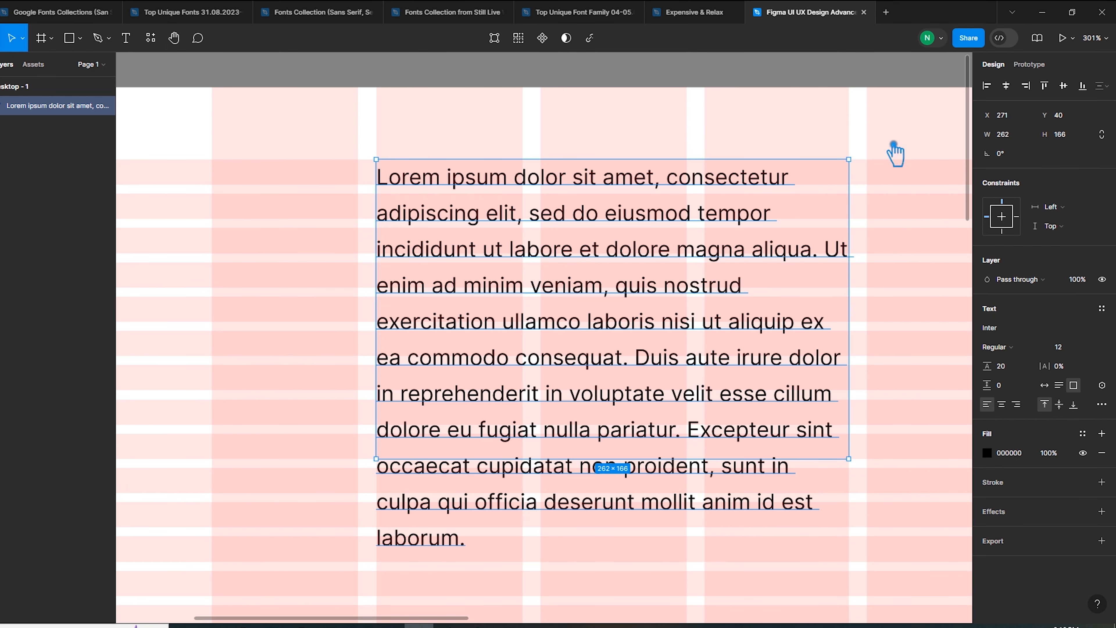
{"action": "left_click", "coordinate": [1074, 391]}
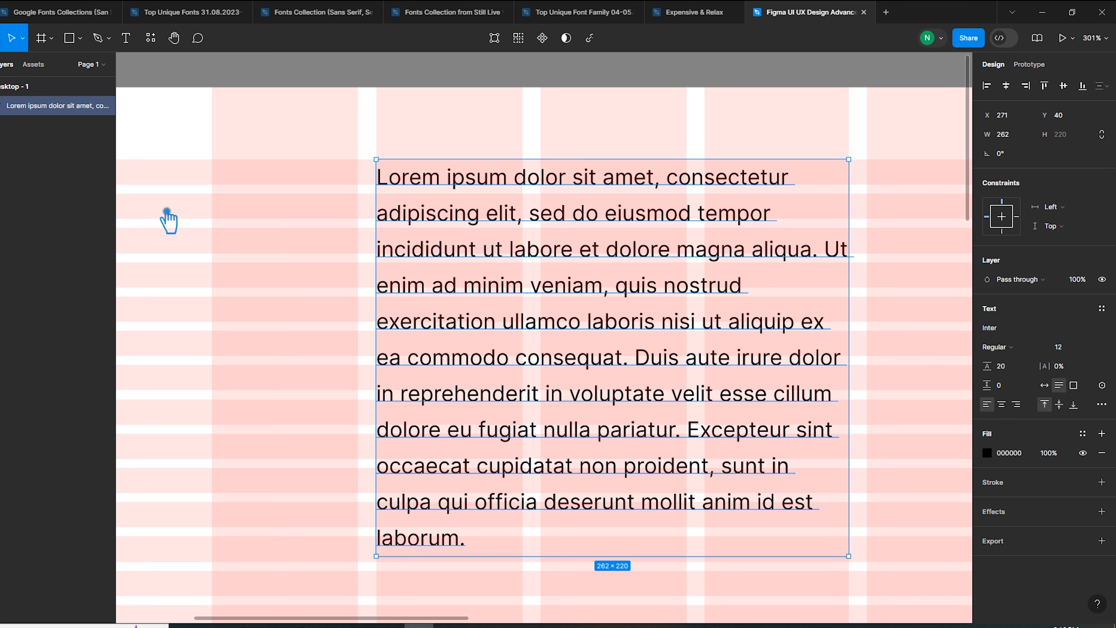
Try a line height of 22 on the paragraph, and step it back down to 20
{"action": "left_click", "coordinate": [1020, 370]}
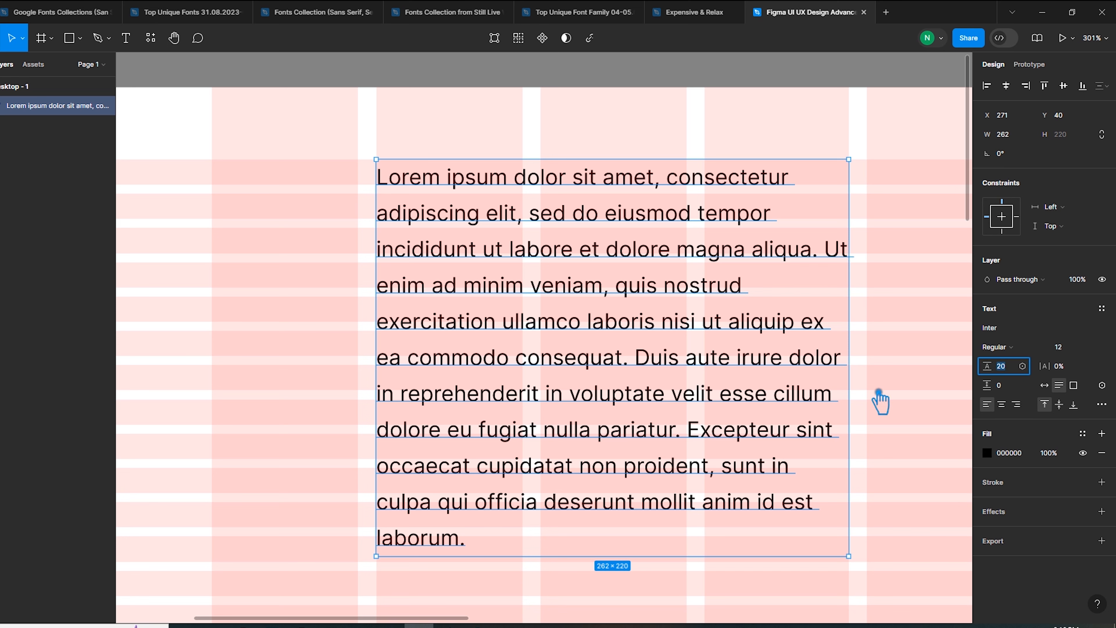
{"action": "left_click", "coordinate": [927, 386]}
{"action": "left_click", "coordinate": [605, 337]}
{"action": "left_click", "coordinate": [1017, 372]}
{"action": "type", "text": "22"}
{"action": "key", "text": "Return"}
{"action": "key", "text": "Down"}
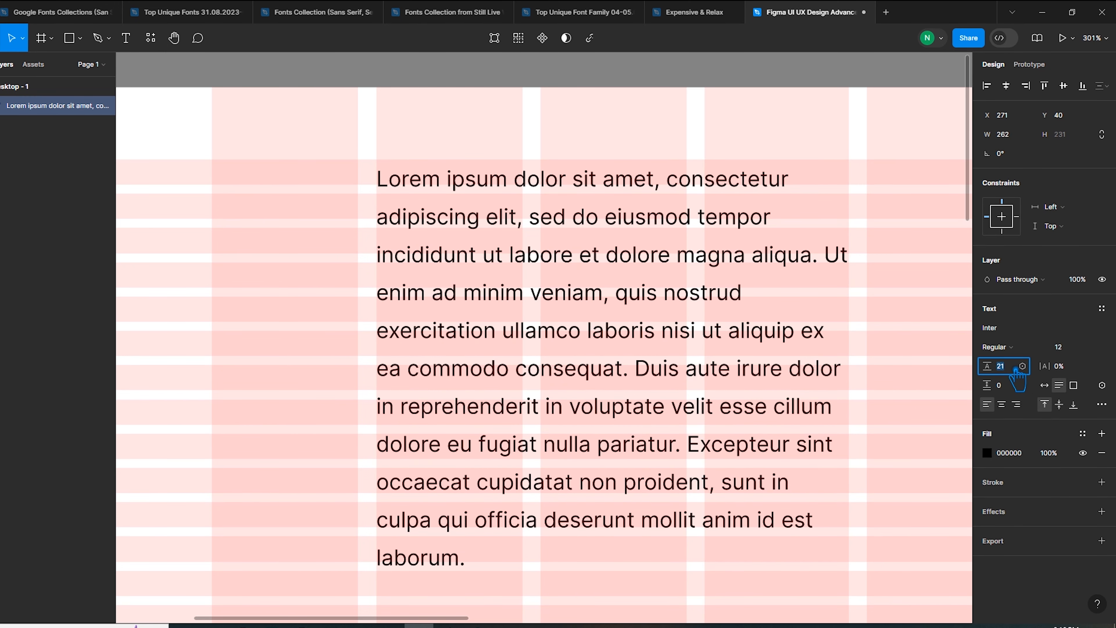
{"action": "key", "text": "Down"}
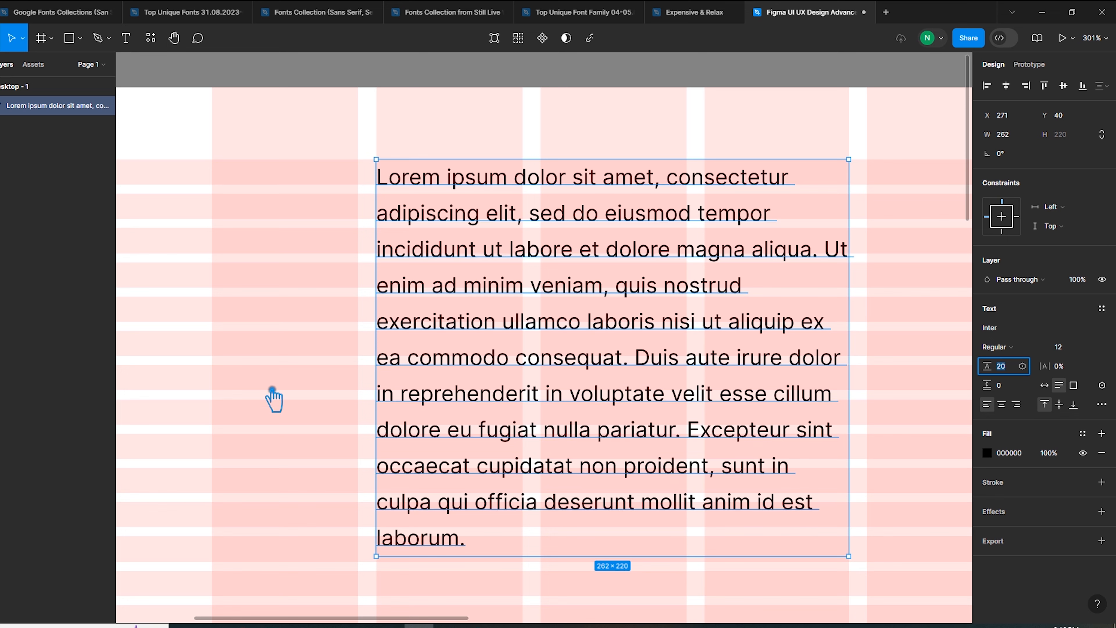
{"action": "left_click", "coordinate": [199, 346]}
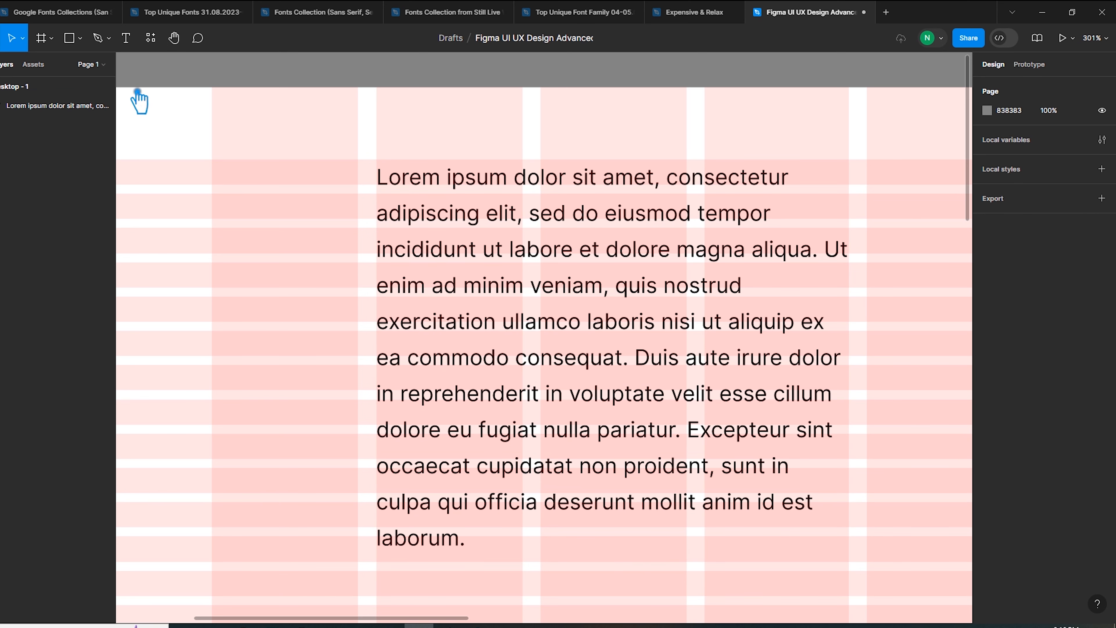
Draw a rectangle about 81 × 206 in the grid column beside the paragraph, starting level with the text box's top
{"action": "left_click", "coordinate": [80, 38]}
{"action": "left_click", "coordinate": [53, 67]}
{"action": "mouse_move", "coordinate": [213, 159]}
{"action": "left_mouse_down"}
{"action": "mouse_move", "coordinate": [291, 314]}
{"action": "mouse_move", "coordinate": [372, 537]}
{"action": "left_mouse_up"}
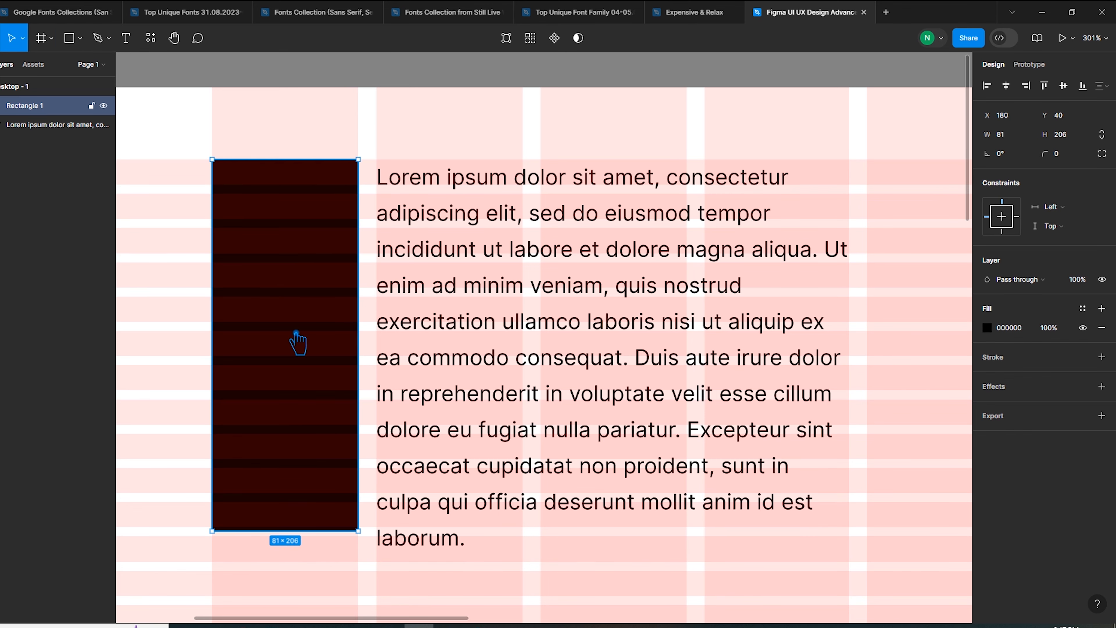
Change the rectangle's fill to the muted blue 4F5D8B
{"action": "left_click", "coordinate": [987, 328]}
{"action": "left_click", "coordinate": [879, 342]}
{"action": "left_click", "coordinate": [917, 472]}
{"action": "left_click", "coordinate": [922, 471]}
{"action": "left_click", "coordinate": [877, 374]}
{"action": "left_click", "coordinate": [895, 386]}
{"action": "left_click", "coordinate": [889, 379]}
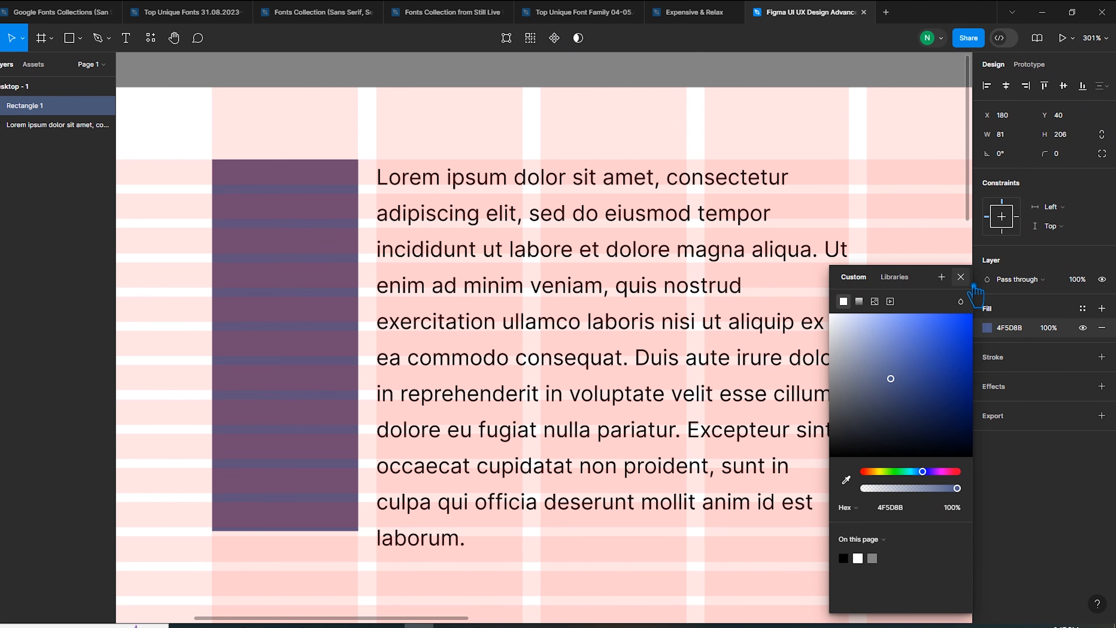
{"action": "left_click", "coordinate": [960, 277]}
Keep the paragraph at auto height and set its vertical trim to cap height to baseline
{"action": "left_click", "coordinate": [601, 140]}
{"action": "left_click", "coordinate": [463, 496]}
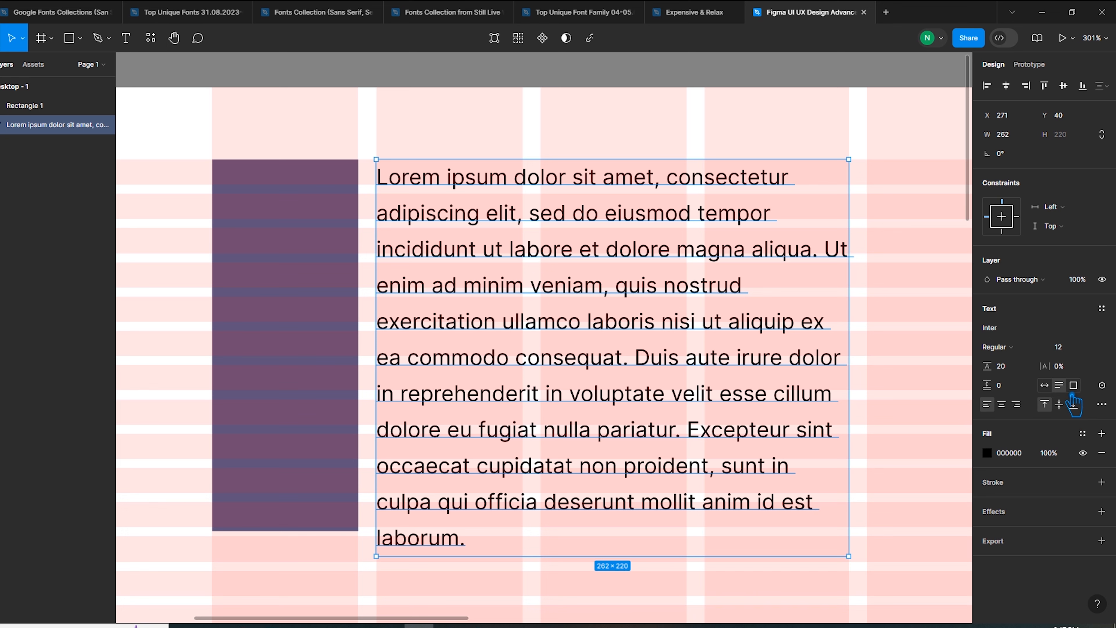
{"action": "left_click", "coordinate": [1075, 386]}
{"action": "left_click", "coordinate": [1059, 385]}
{"action": "left_click", "coordinate": [1103, 405]}
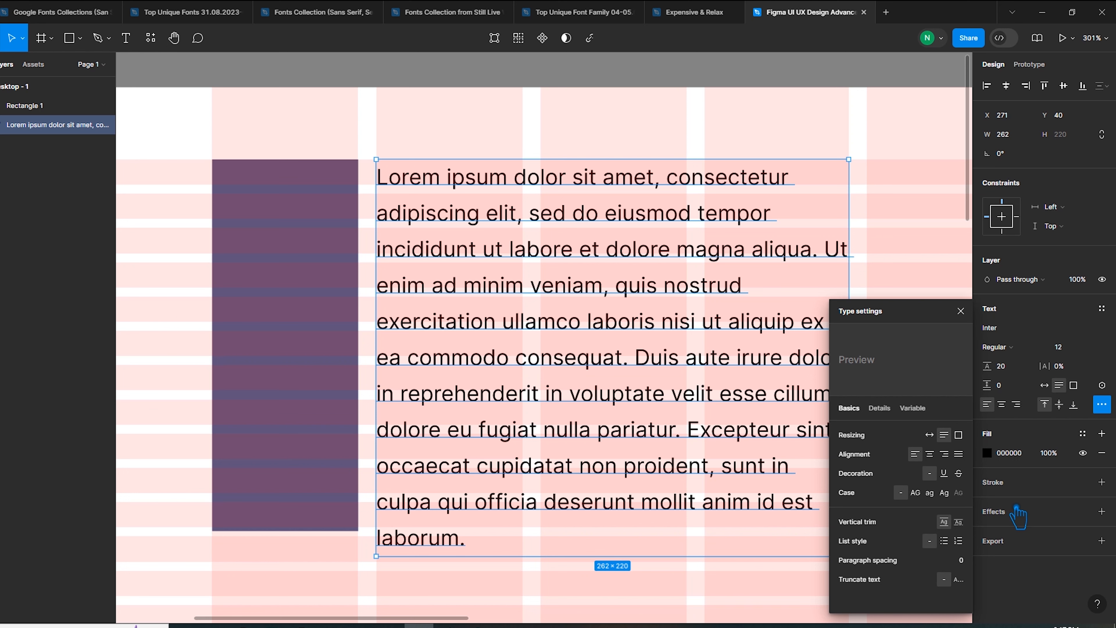
{"action": "mouse_move", "coordinate": [957, 581]}
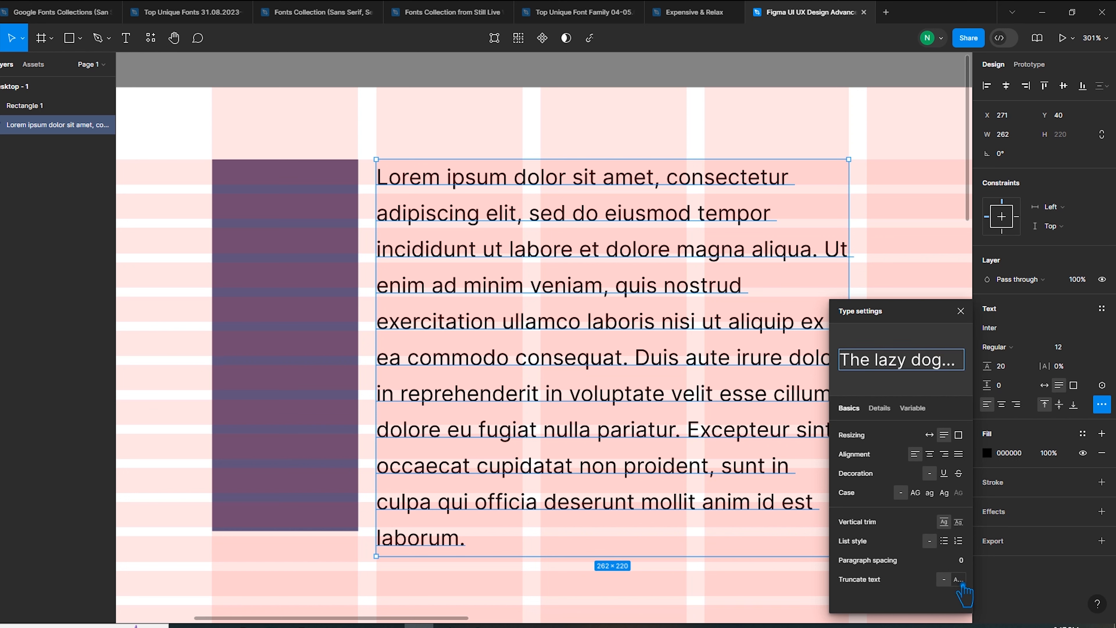
{"action": "left_click", "coordinate": [958, 521]}
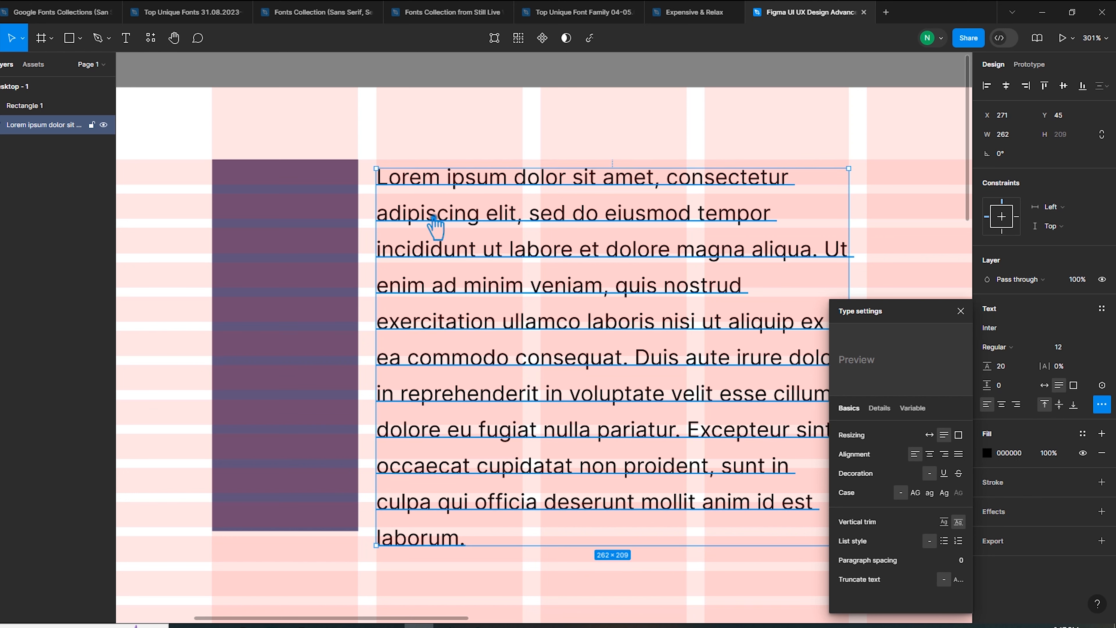
Align the top edges of the rectangle and the trimmed paragraph
{"action": "left_click", "coordinate": [351, 190], "text": "shift"}
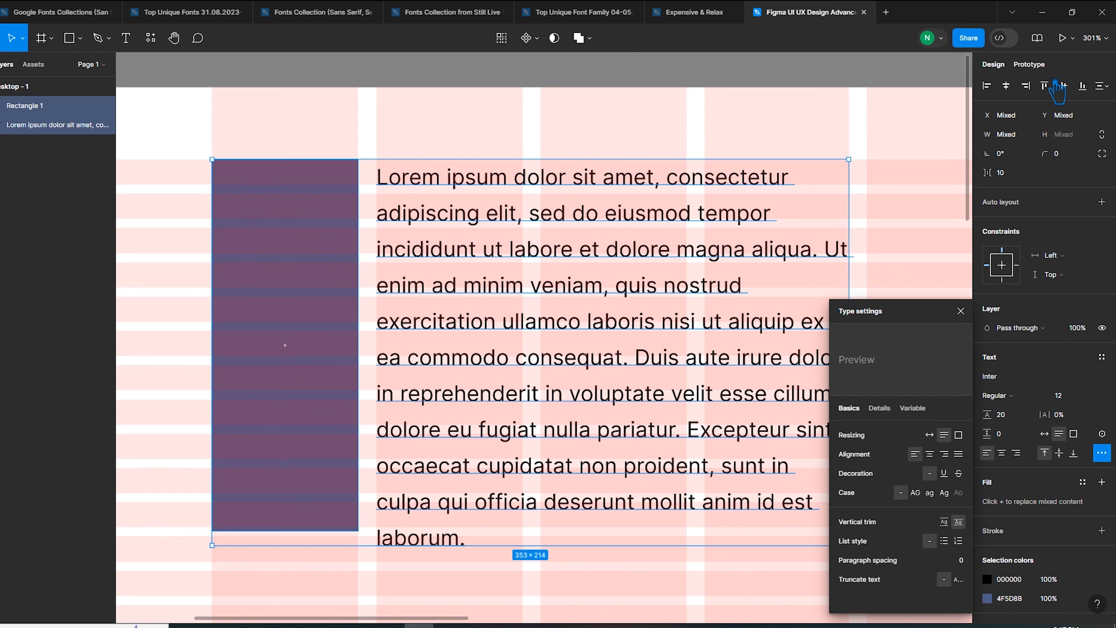
{"action": "left_click", "coordinate": [1056, 82]}
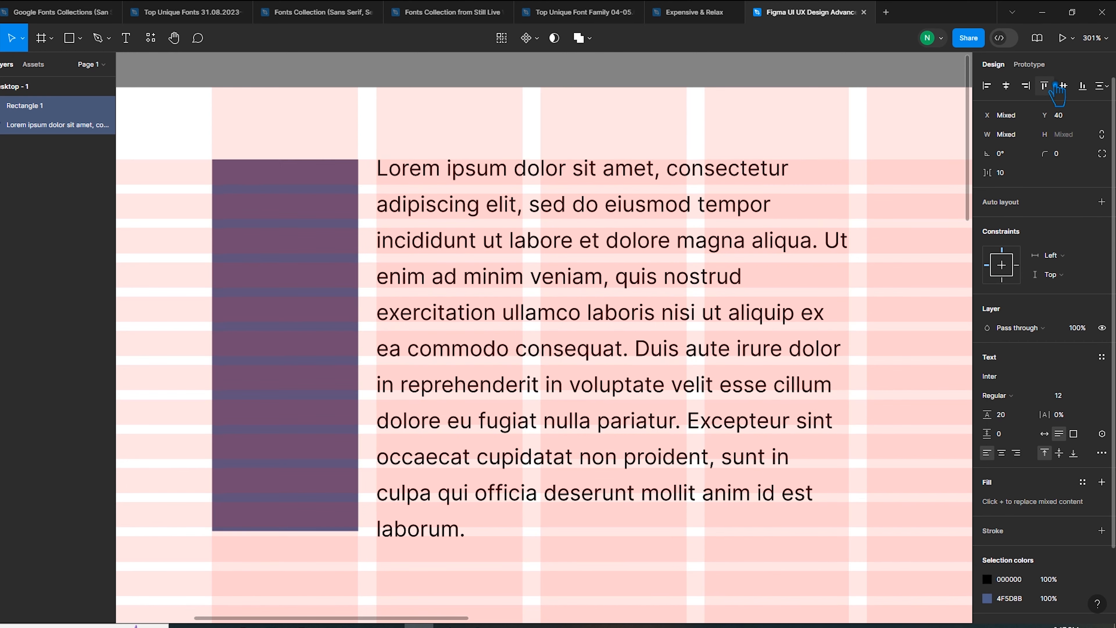
{"action": "left_click", "coordinate": [453, 593]}
Set the paragraph's line height to 19
{"action": "left_click", "coordinate": [506, 510]}
{"action": "left_click", "coordinate": [1021, 373]}
{"action": "key", "text": "Down"}
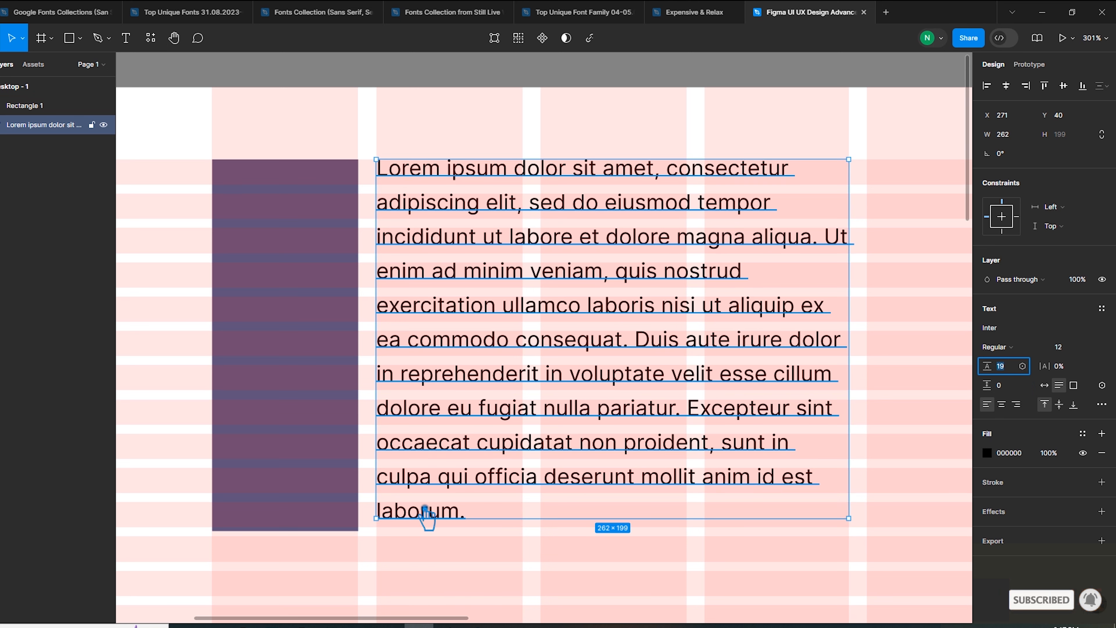
{"action": "left_click", "coordinate": [287, 496]}
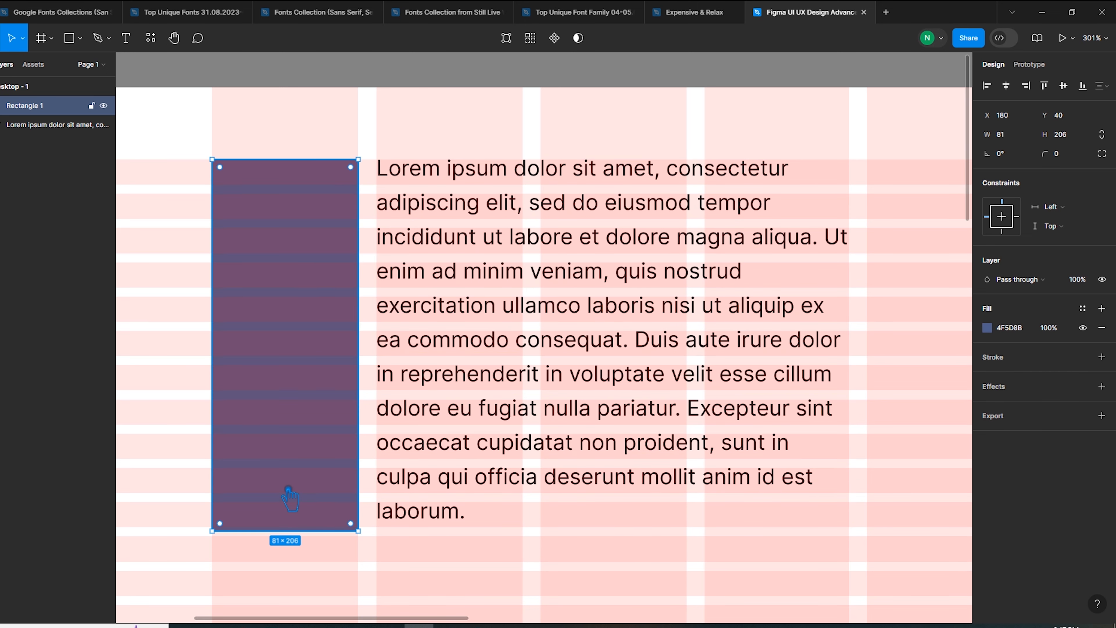
{"action": "left_click", "coordinate": [437, 512]}
{"action": "left_click", "coordinate": [1020, 371]}
{"action": "left_click", "coordinate": [598, 582]}
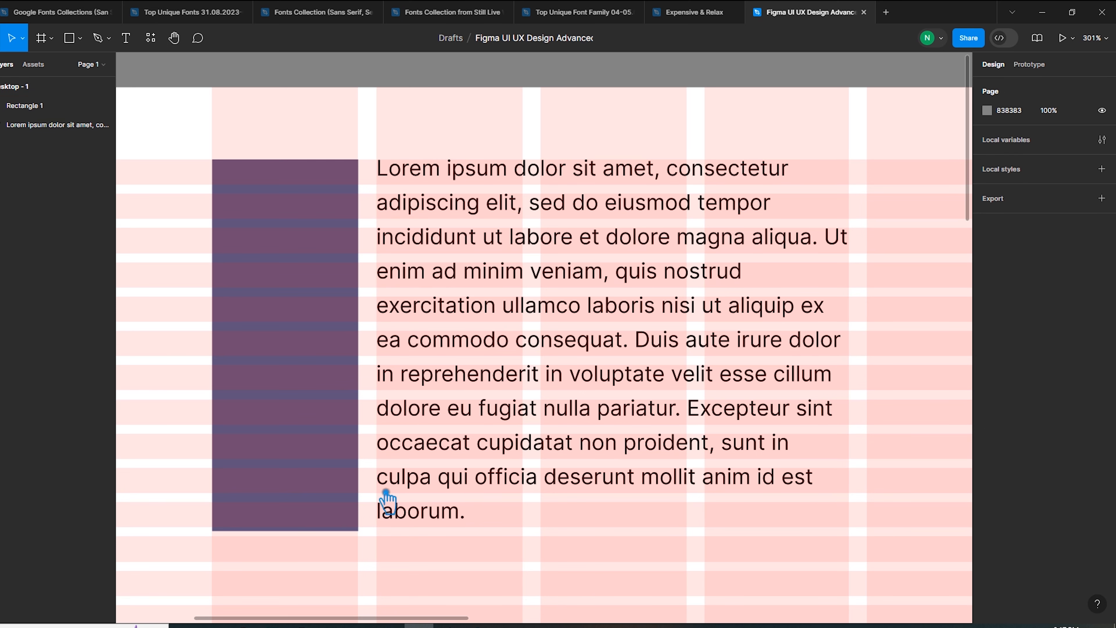
Shorten the rectangle to a height of 199 to match the paragraph, and select both objects to compare their edges
{"action": "left_click", "coordinate": [347, 488]}
{"action": "left_click_drag", "start_coordinate": [333, 534], "coordinate": [342, 519]}
{"action": "left_click", "coordinate": [448, 496]}
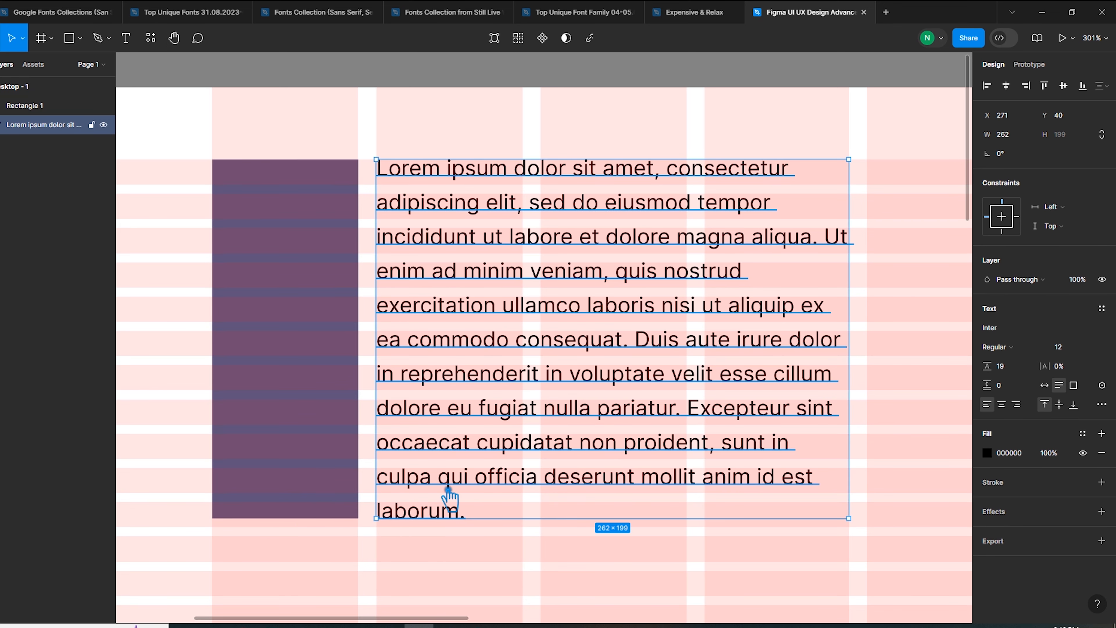
{"action": "left_click", "coordinate": [303, 467], "text": "shift"}
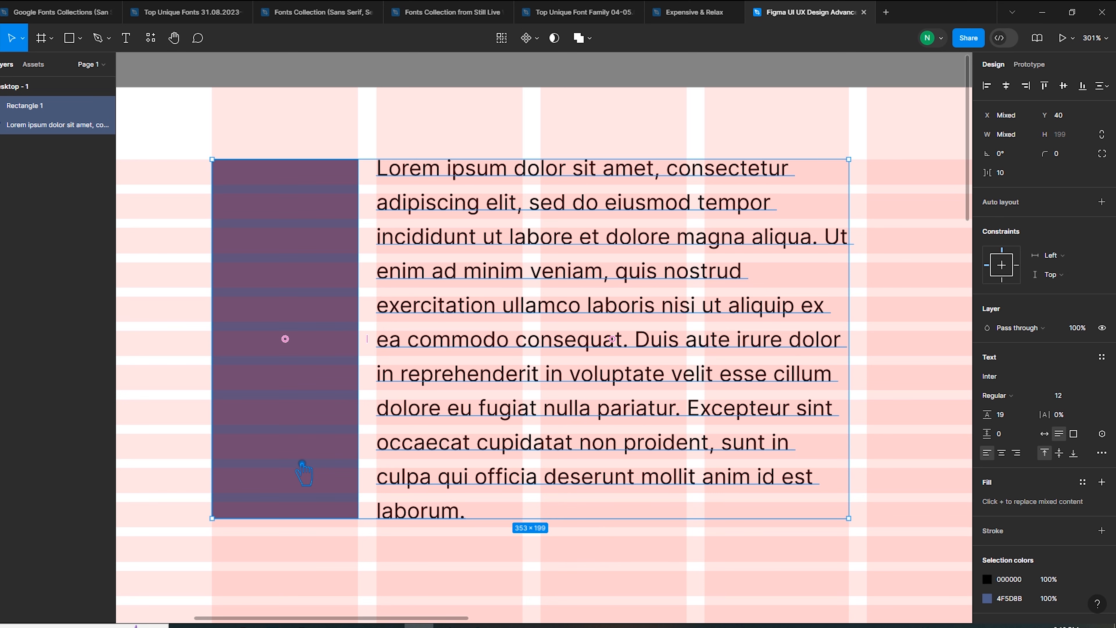
{"action": "left_click", "coordinate": [405, 571]}
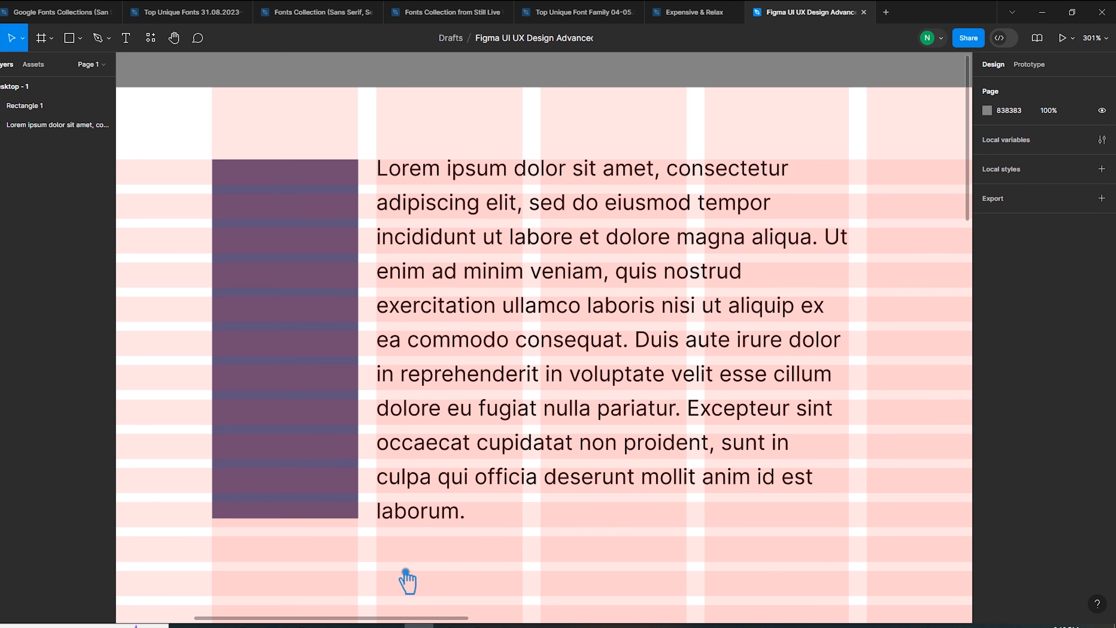
{"action": "left_click", "coordinate": [571, 572]}
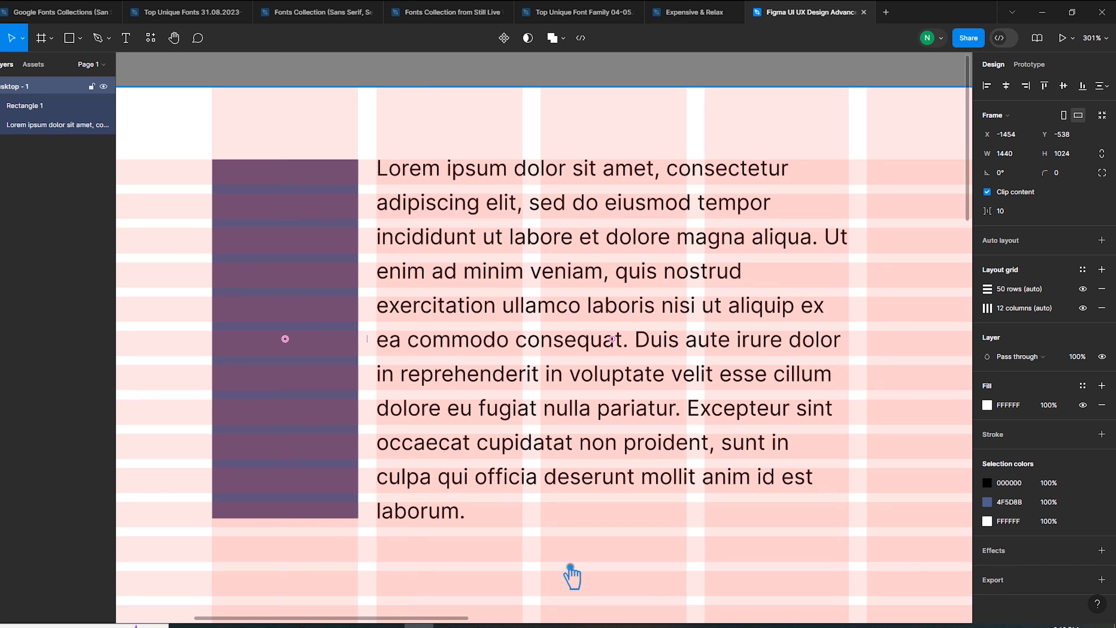
Set the paragraph's line height to 140%
{"action": "left_click", "coordinate": [506, 439]}
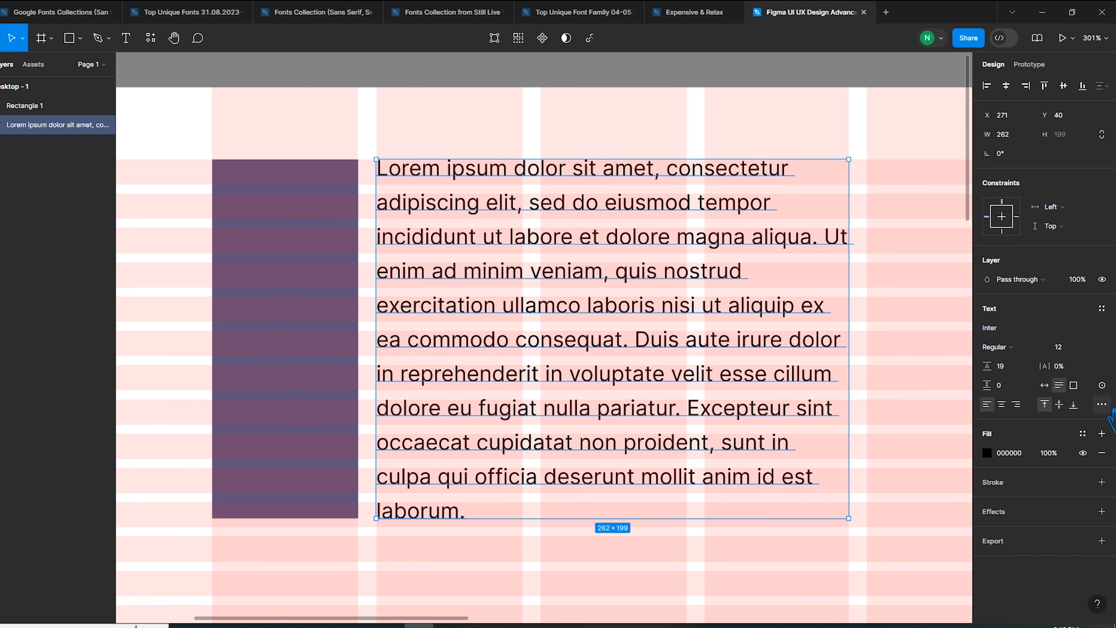
{"action": "left_click", "coordinate": [1102, 404]}
{"action": "left_click", "coordinate": [1109, 409]}
{"action": "left_click", "coordinate": [1019, 373]}
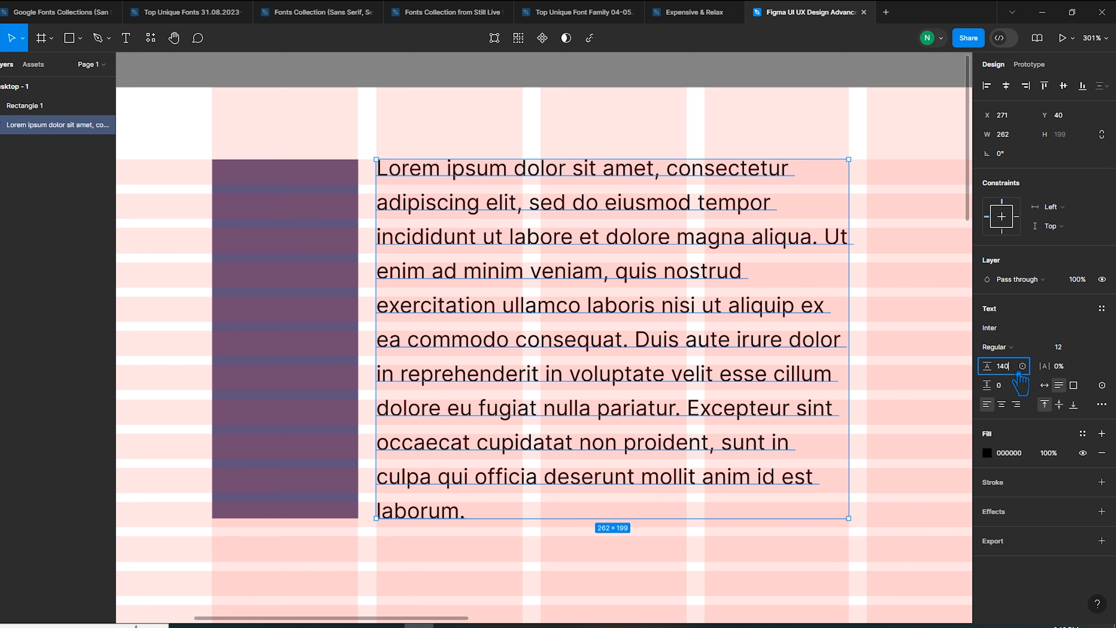
{"action": "type", "text": "140%"}
{"action": "key", "text": "Return"}
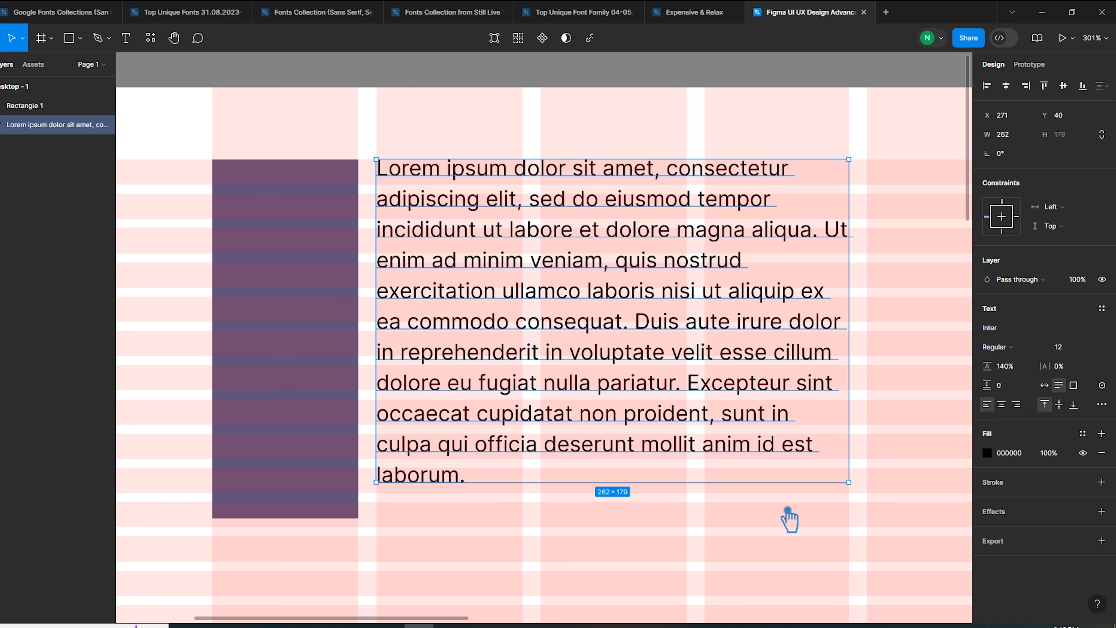
Try line heights of 150%, 160% and 153% on the Lorem ipsum paragraph
{"action": "left_click", "coordinate": [1013, 367]}
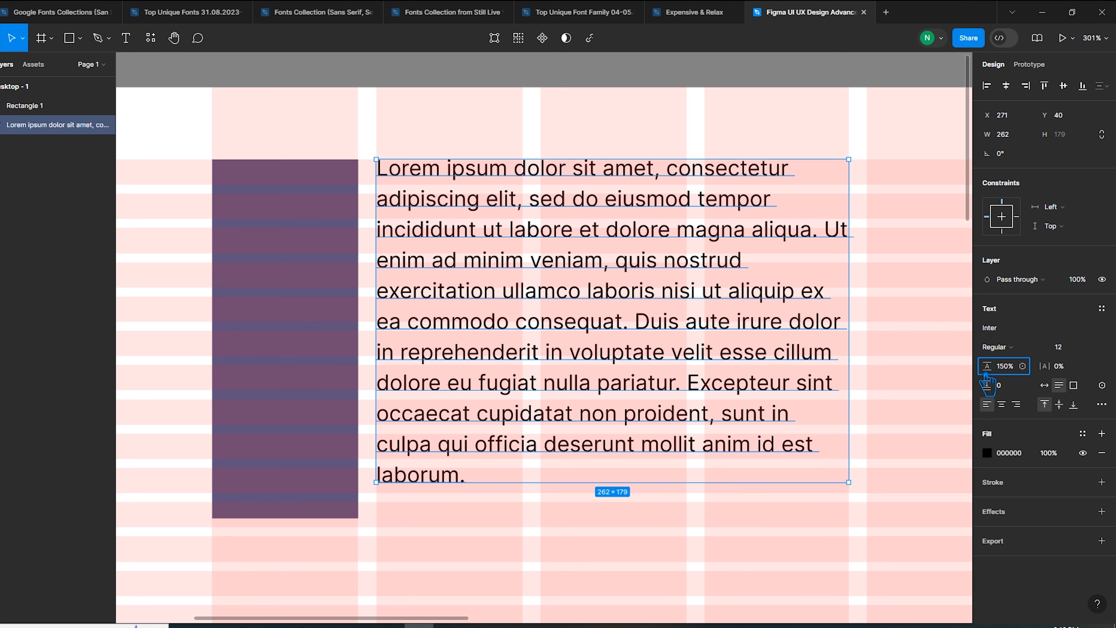
{"action": "key", "text": "Return"}
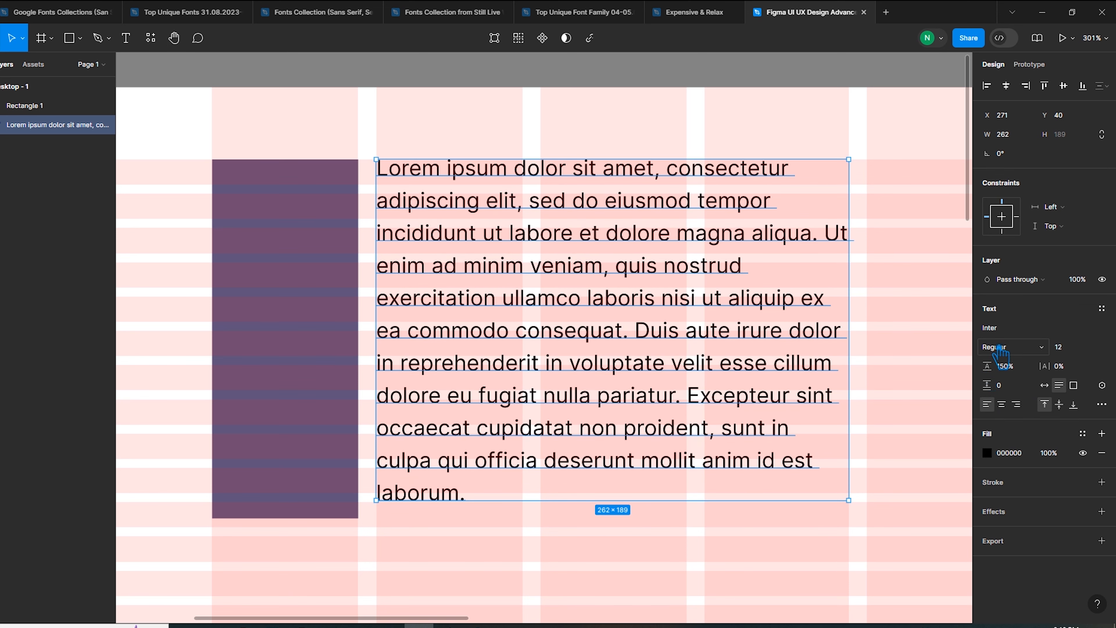
{"action": "left_click", "coordinate": [1023, 370]}
{"action": "key", "text": "Return"}
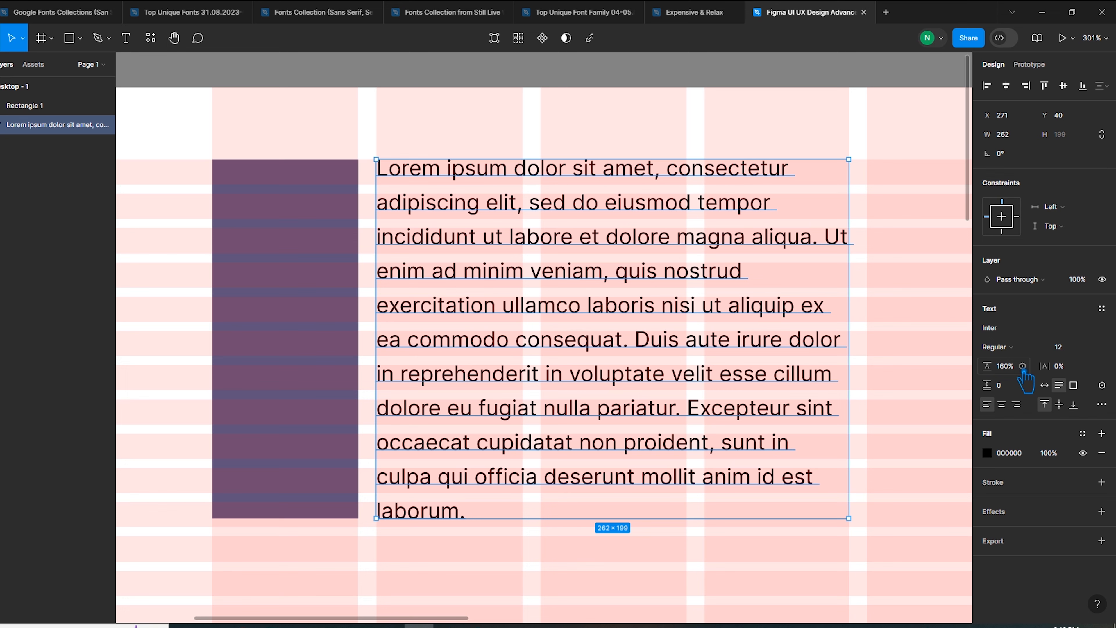
{"action": "left_click", "coordinate": [1016, 372]}
{"action": "type", "text": "153"}
{"action": "key", "text": "Return"}
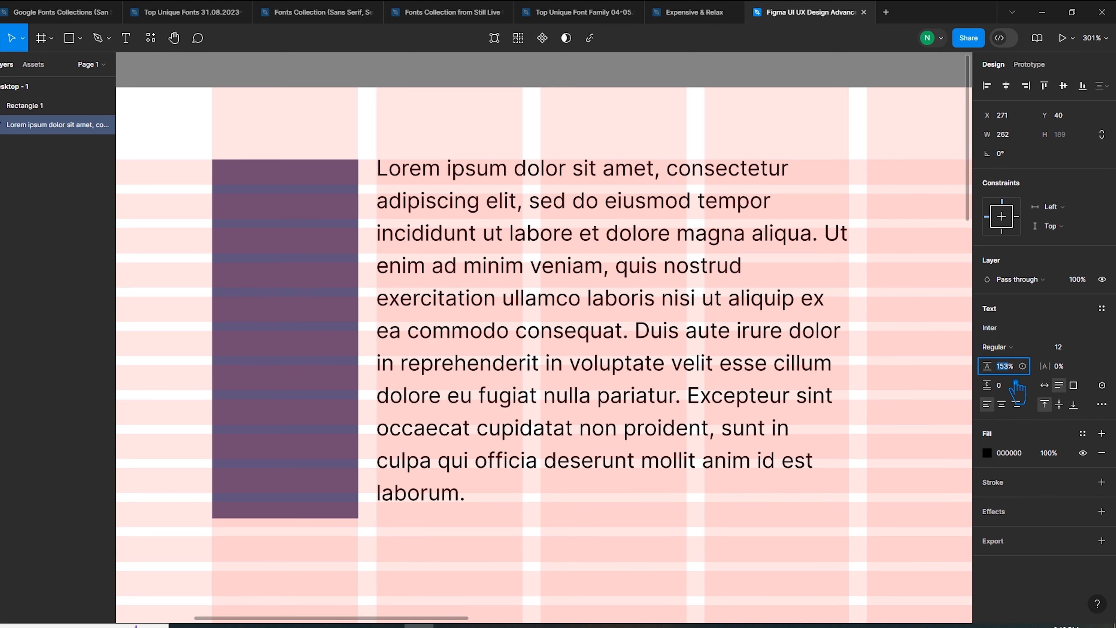
Set the paragraph's line height to 144% and raise it to 150%
{"action": "type", "text": "144"}
{"action": "key", "text": "Return"}
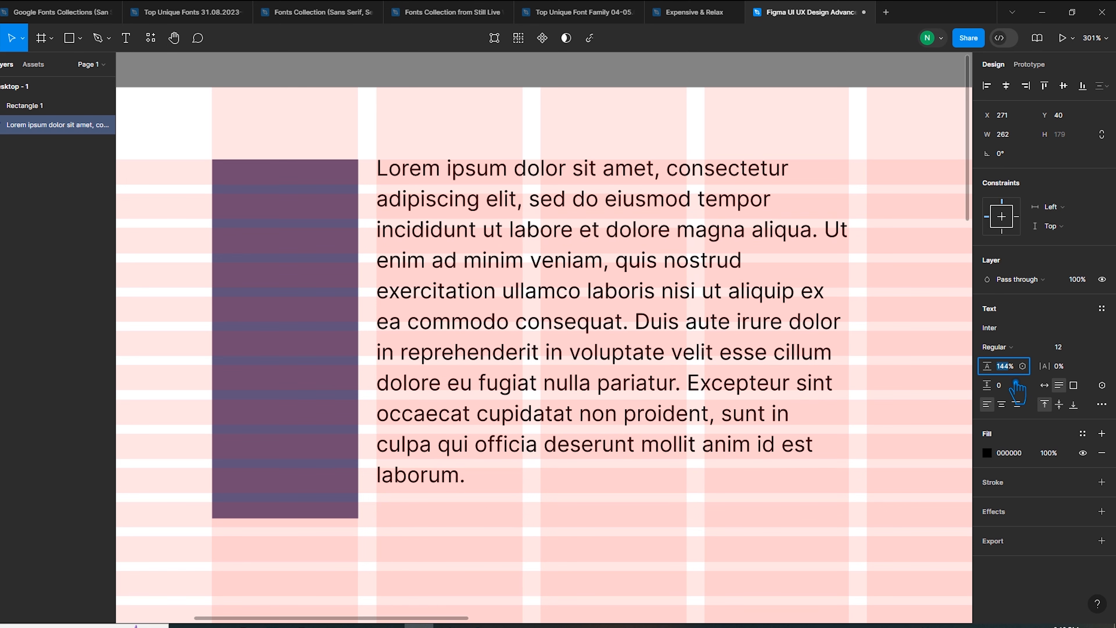
{"action": "key", "text": "Up"}
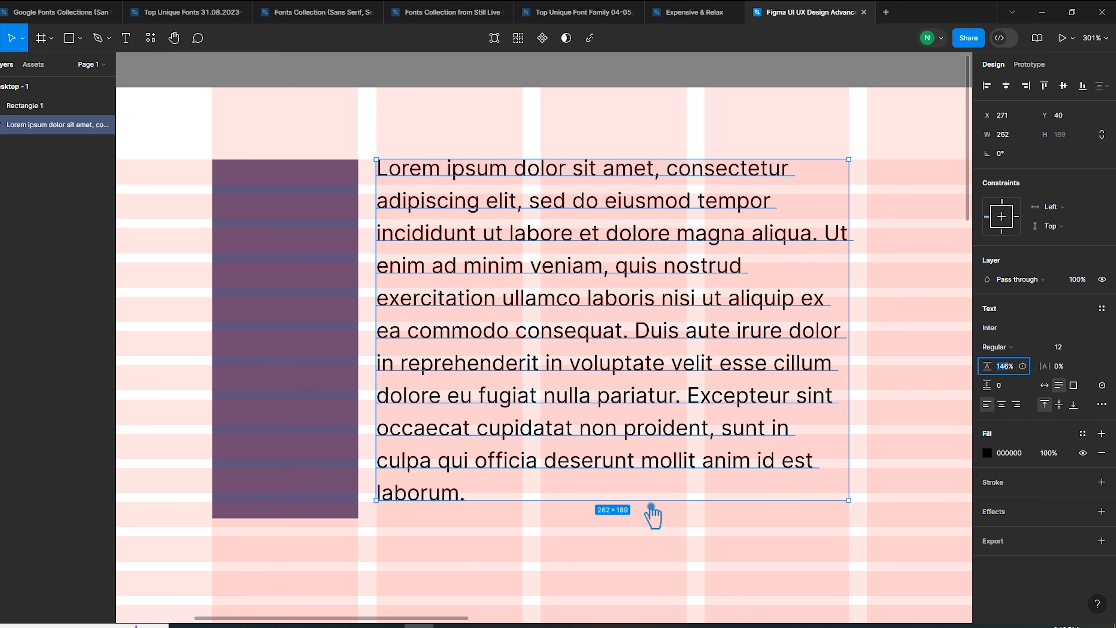
{"action": "key", "text": "Up"}
{"action": "key", "text": "Up"}
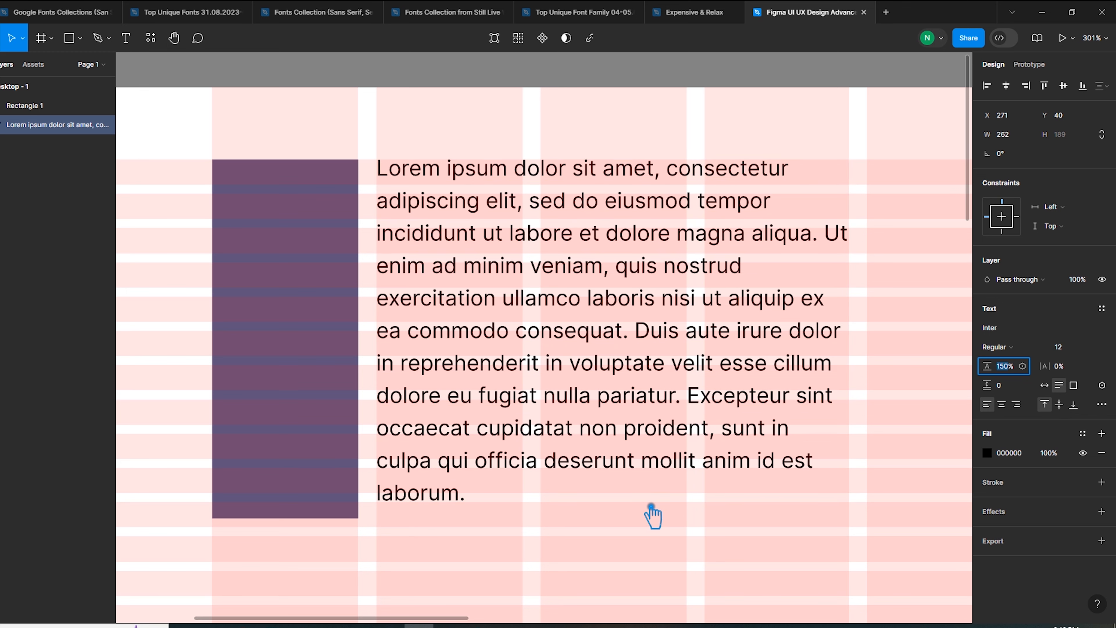
Shorten the rectangle to a height of 190 by moving its lower edge up near the paragraph's last line, and deselect it
{"action": "left_click", "coordinate": [308, 515]}
{"action": "left_click_drag", "start_coordinate": [308, 515], "coordinate": [314, 509]}
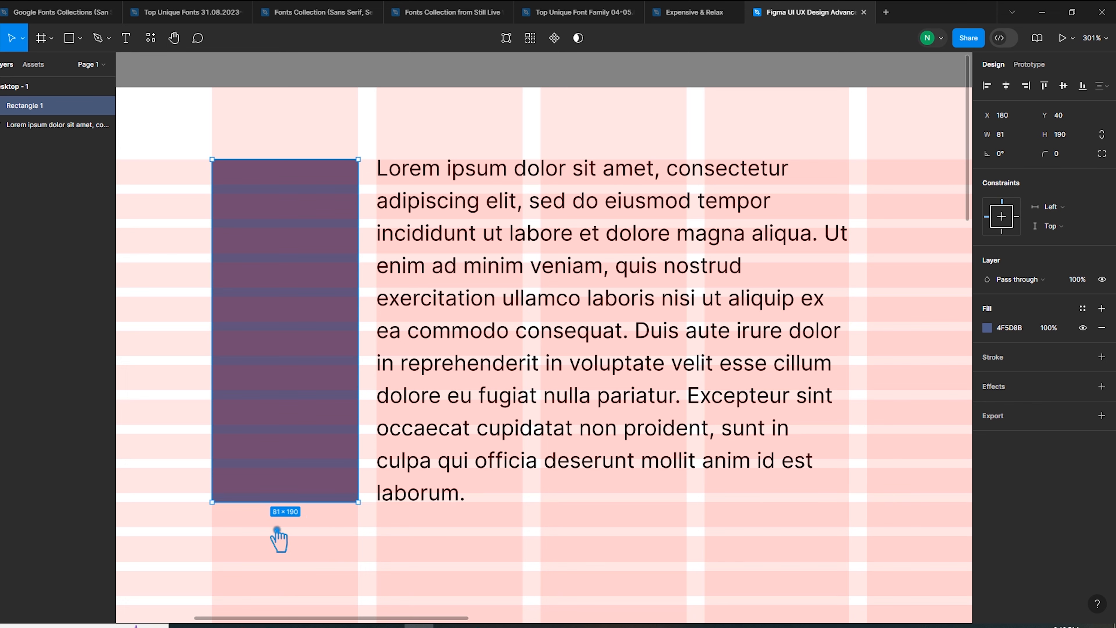
{"action": "left_click", "coordinate": [483, 531]}
Select the paragraph and the rectangle together and in turn to compare their heights and edges against the layout grid
{"action": "left_click", "coordinate": [443, 499]}
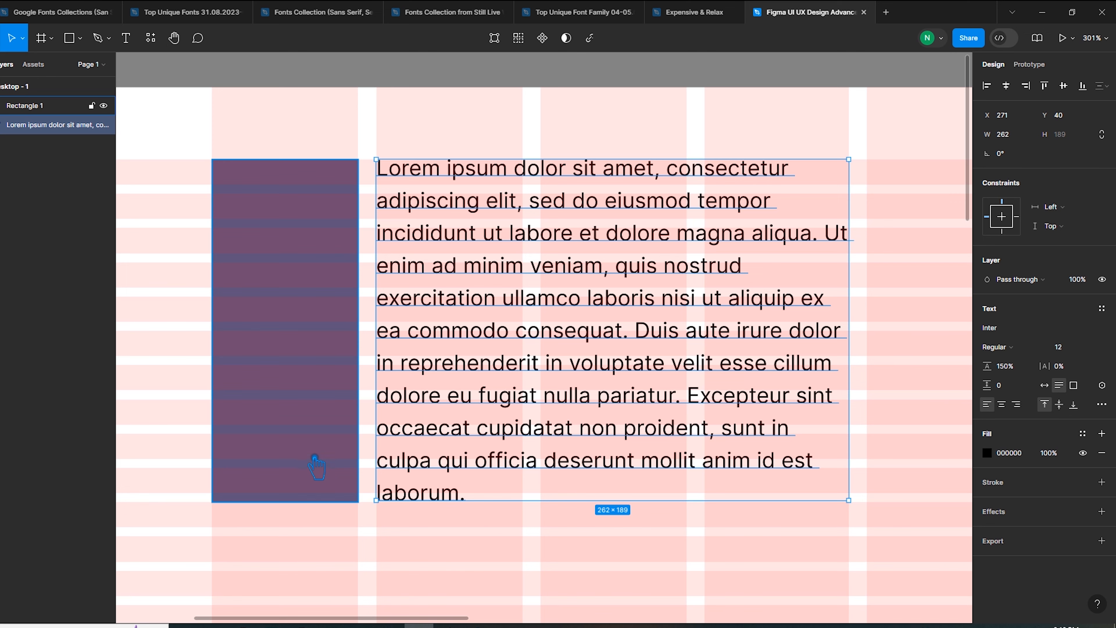
{"action": "left_click", "coordinate": [319, 468], "text": "shift"}
{"action": "left_click", "coordinate": [473, 506]}
{"action": "left_click", "coordinate": [451, 398]}
{"action": "left_click", "coordinate": [315, 404]}
{"action": "left_click", "coordinate": [510, 400]}
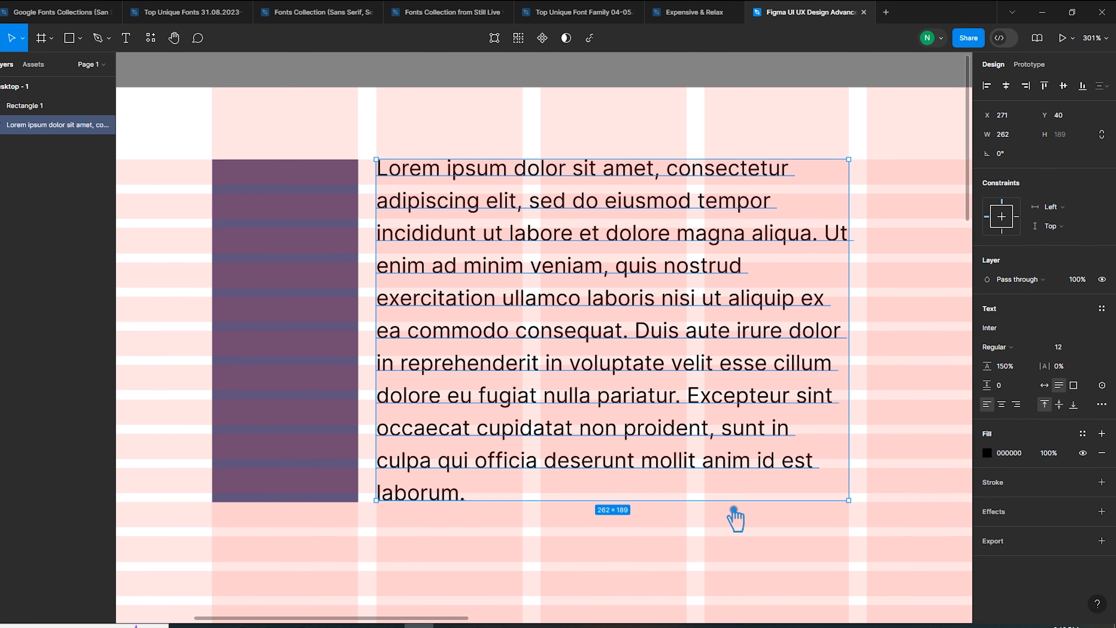
{"action": "left_click", "coordinate": [749, 542]}
{"action": "left_click", "coordinate": [580, 444]}
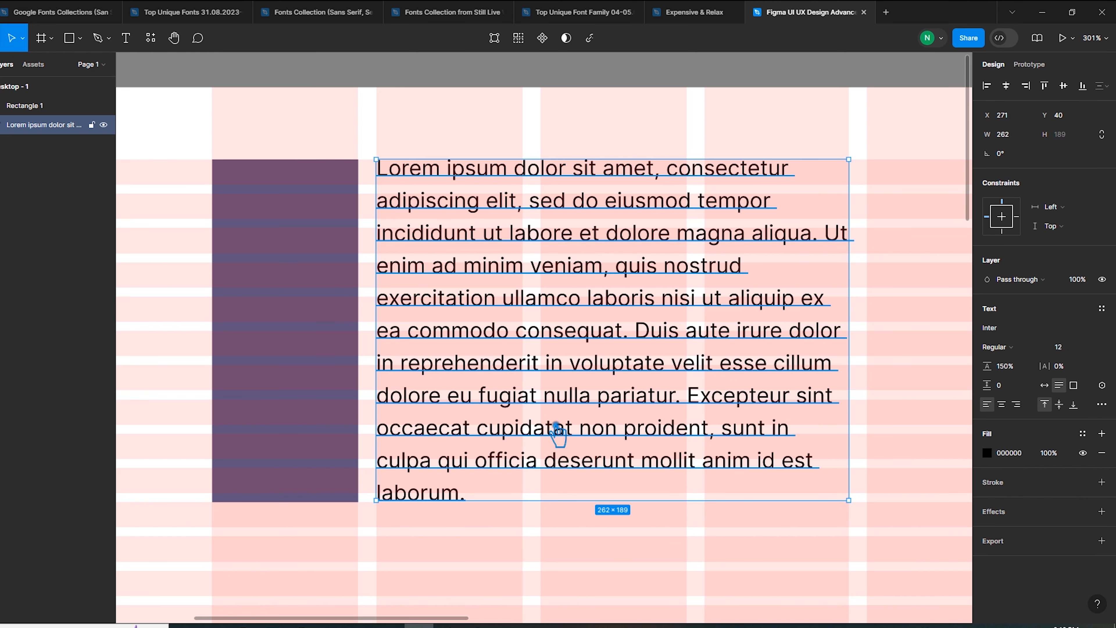
{"action": "left_click", "coordinate": [794, 559]}
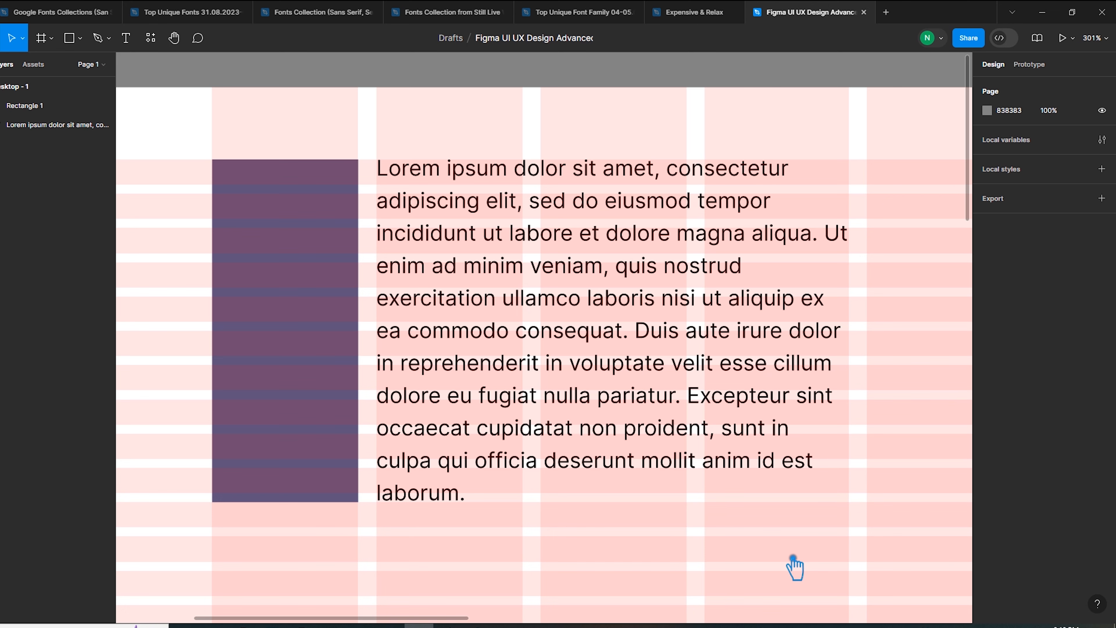
Switch the paragraph's vertical trim to standard, compare it with the rectangle, and restore the cap-height-to-baseline trim
{"action": "left_click", "coordinate": [540, 429]}
{"action": "left_click", "coordinate": [268, 414]}
{"action": "left_click", "coordinate": [569, 397]}
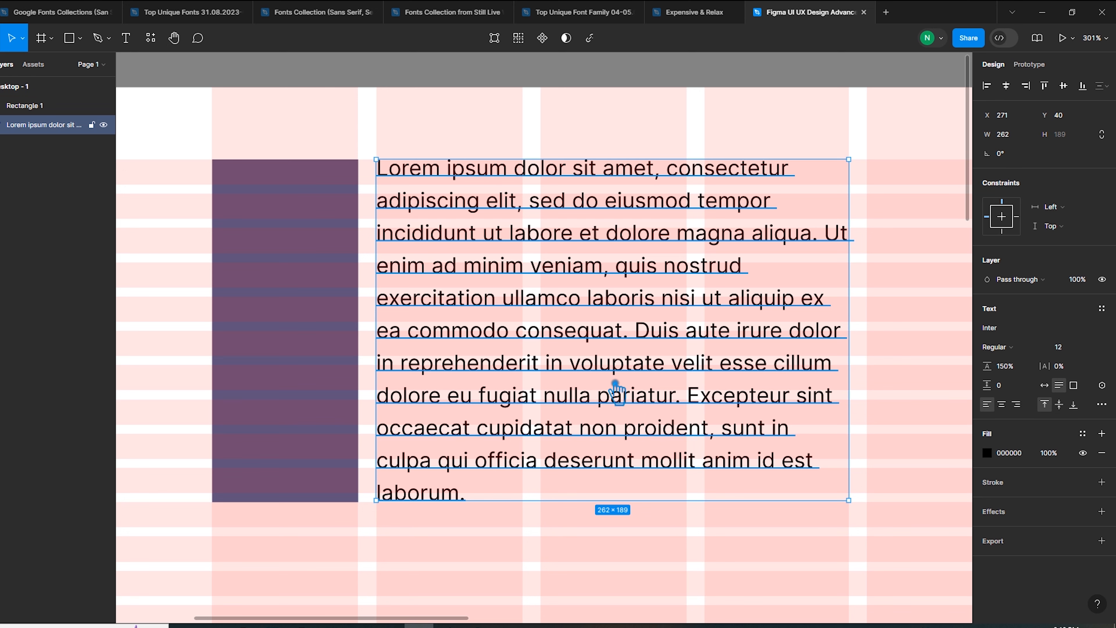
{"action": "left_click", "coordinate": [1102, 404]}
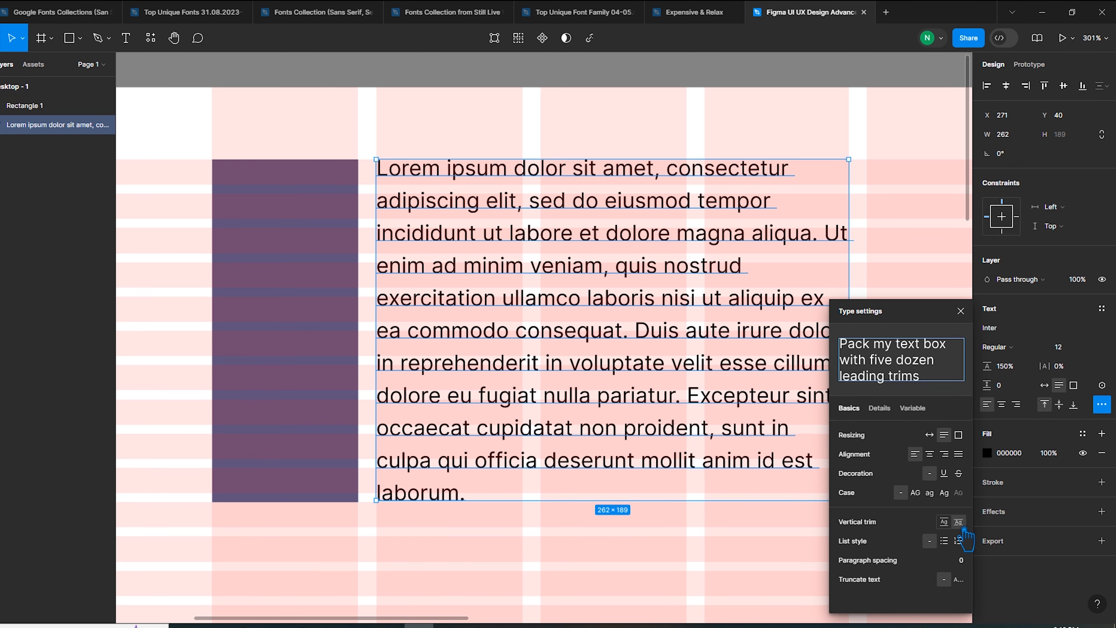
{"action": "left_click", "coordinate": [944, 522]}
{"action": "left_click", "coordinate": [949, 524]}
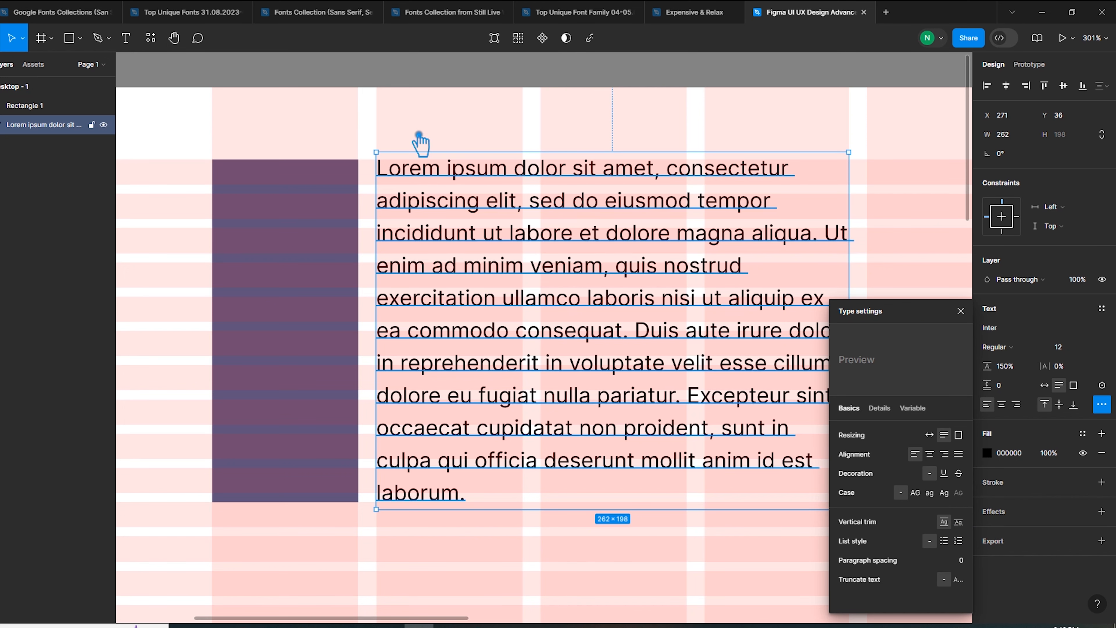
{"action": "left_click", "coordinate": [958, 522]}
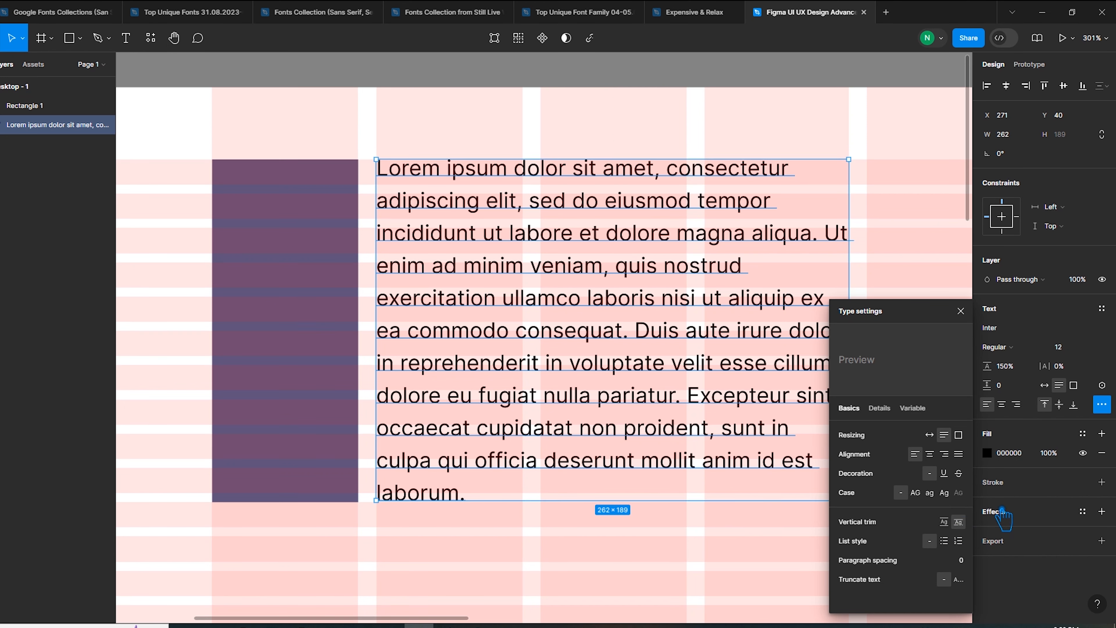
Try uppercase, lowercase and title case on the paragraph, and return its case to As typed
{"action": "left_click", "coordinate": [916, 493]}
{"action": "left_click", "coordinate": [929, 494]}
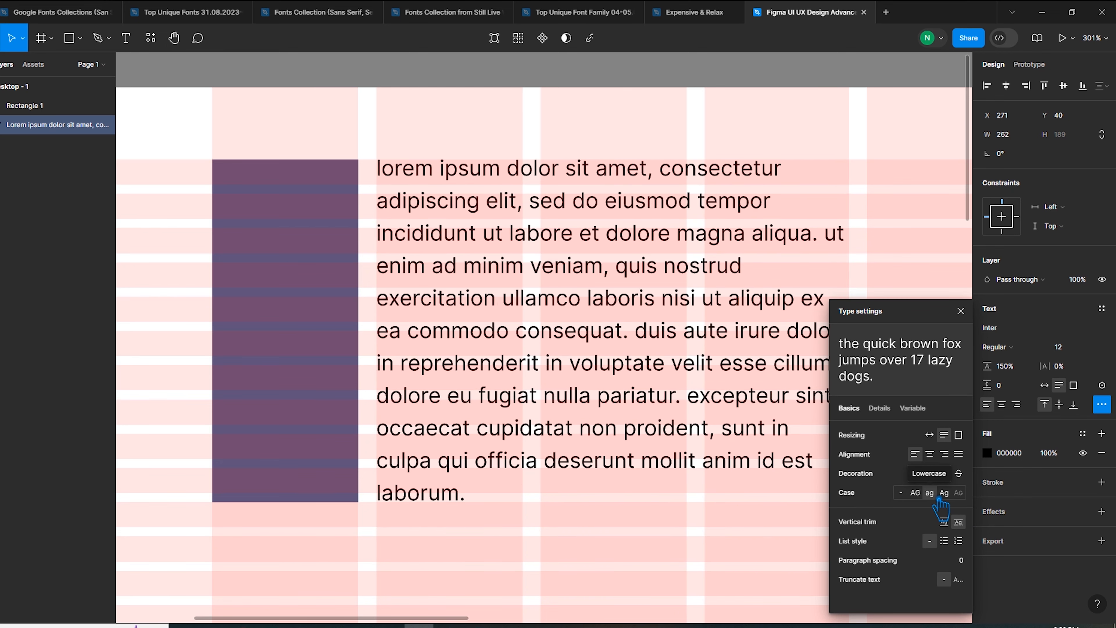
{"action": "left_click", "coordinate": [944, 495]}
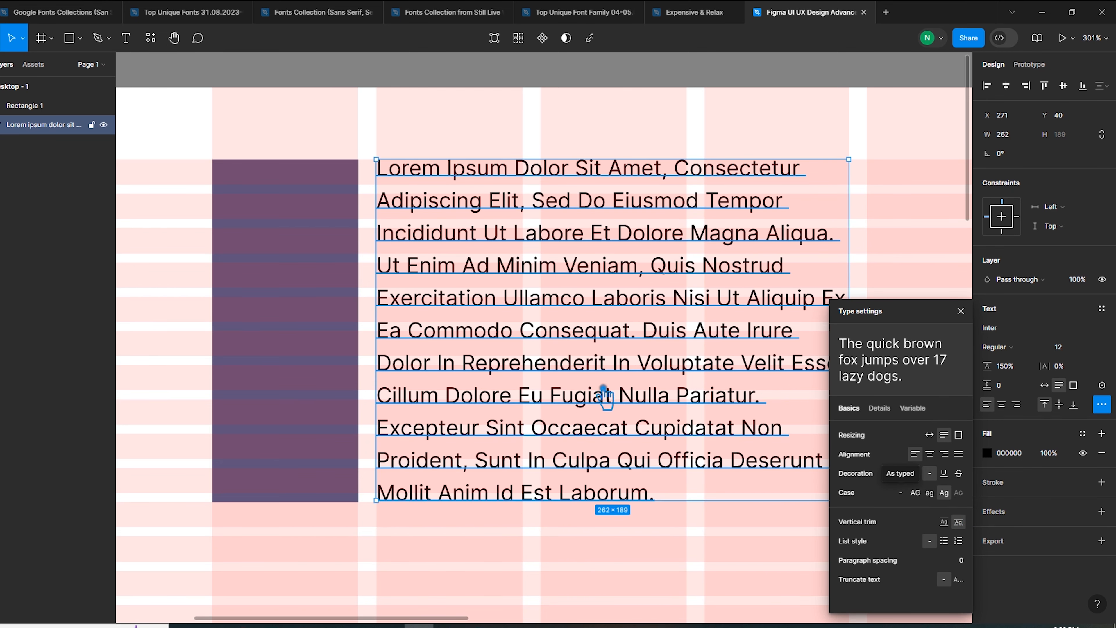
{"action": "left_click", "coordinate": [901, 493]}
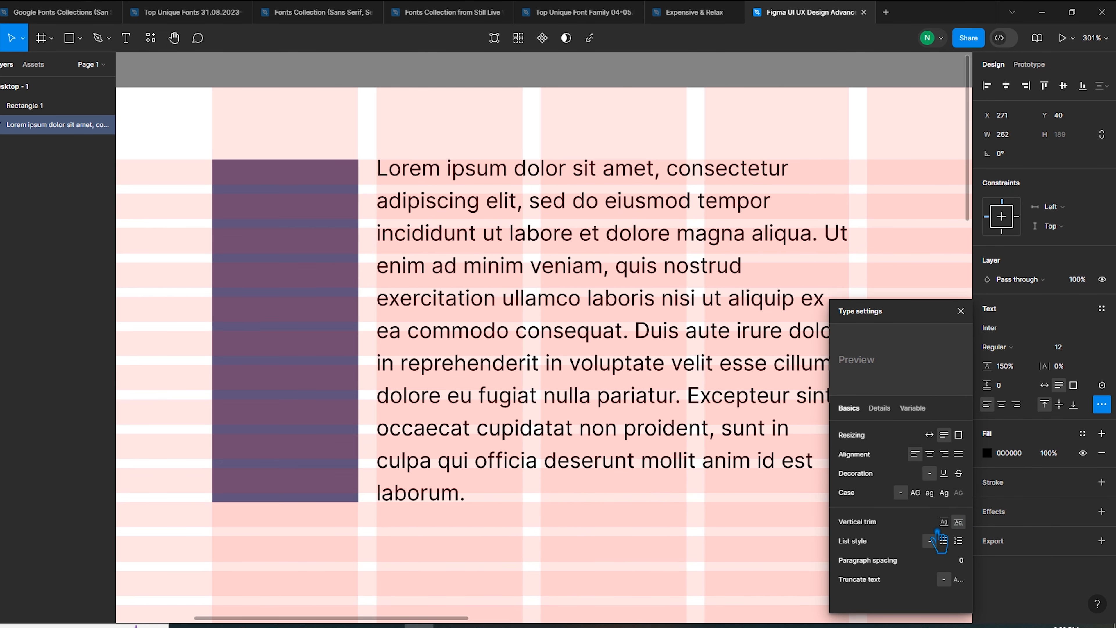
Try strikethrough and underline decoration on the paragraph, and set its decoration back to none
{"action": "left_click", "coordinate": [959, 474]}
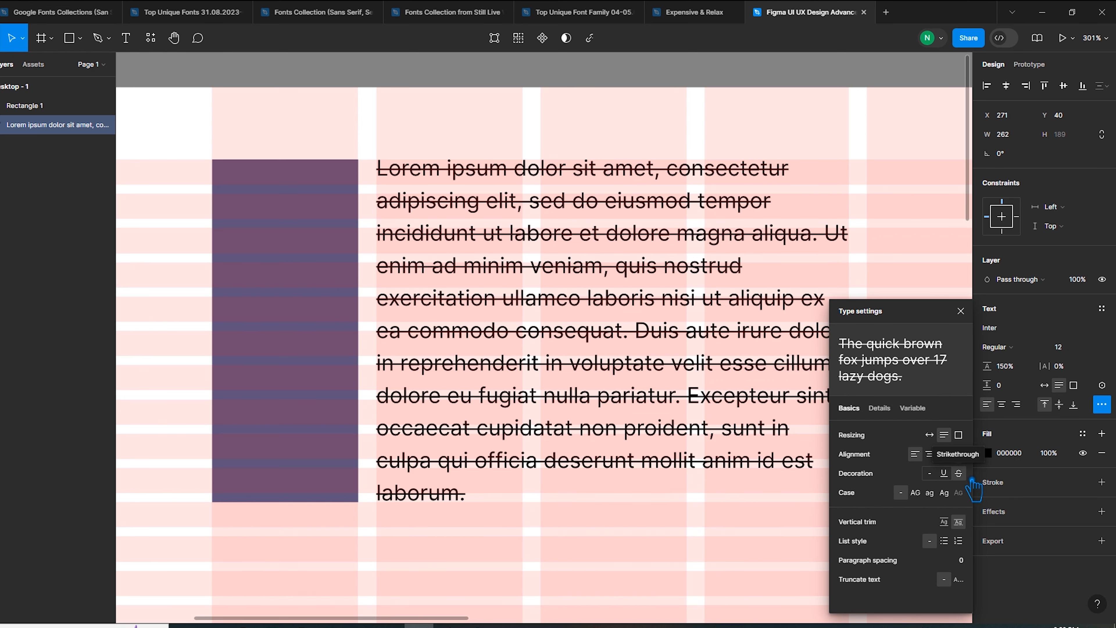
{"action": "left_click", "coordinate": [944, 475]}
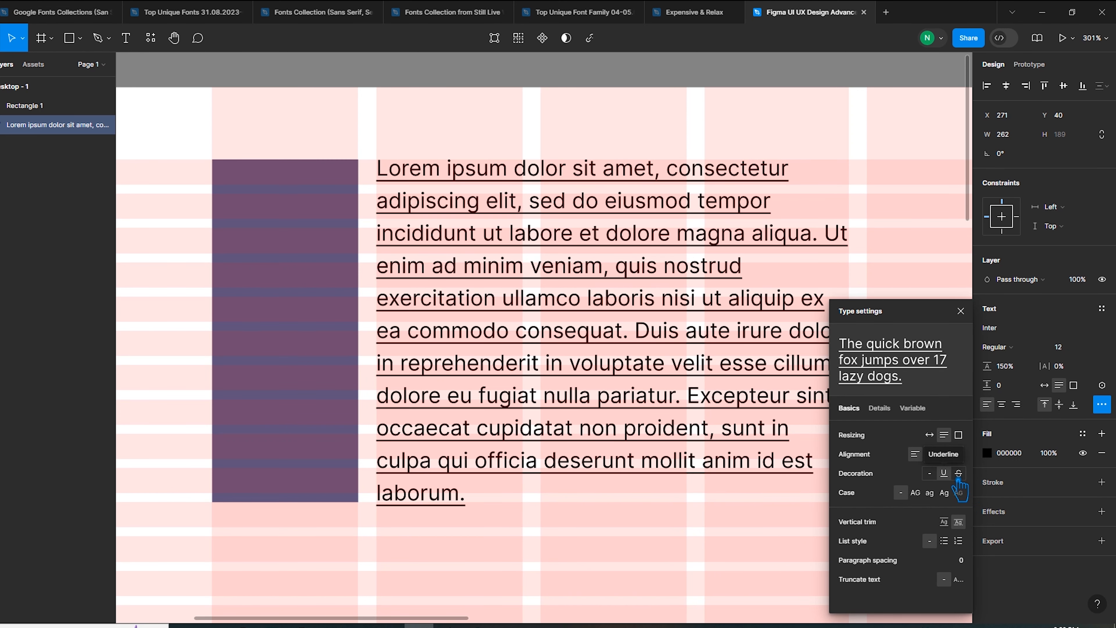
{"action": "left_click", "coordinate": [929, 473]}
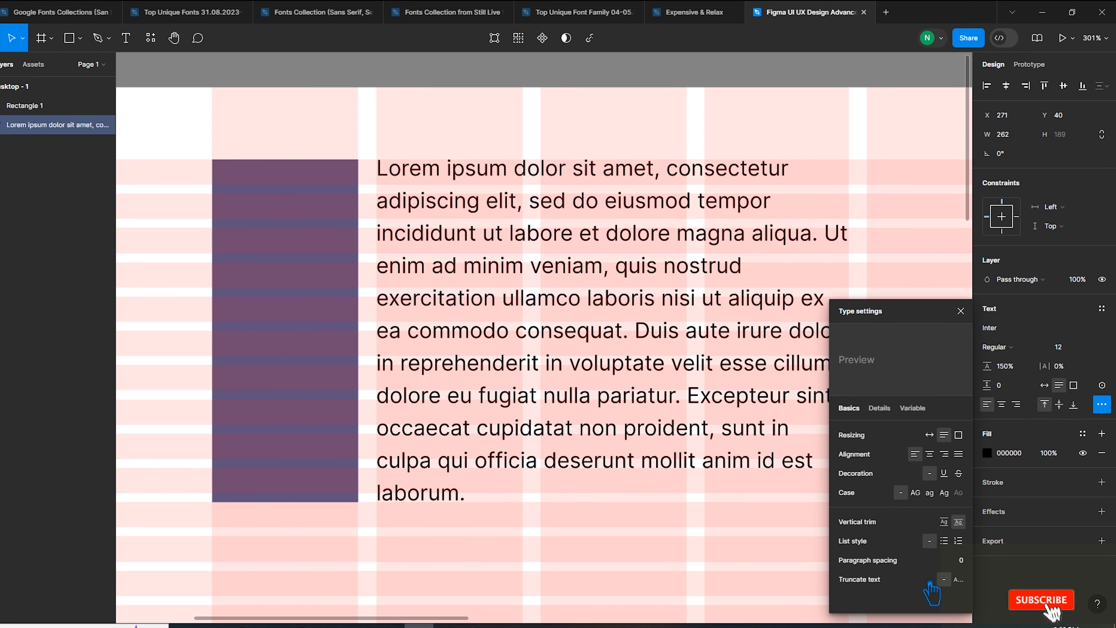
Try the bulleted and numbered list styles on the paragraph, and set it back to No list
{"action": "left_click", "coordinate": [958, 542]}
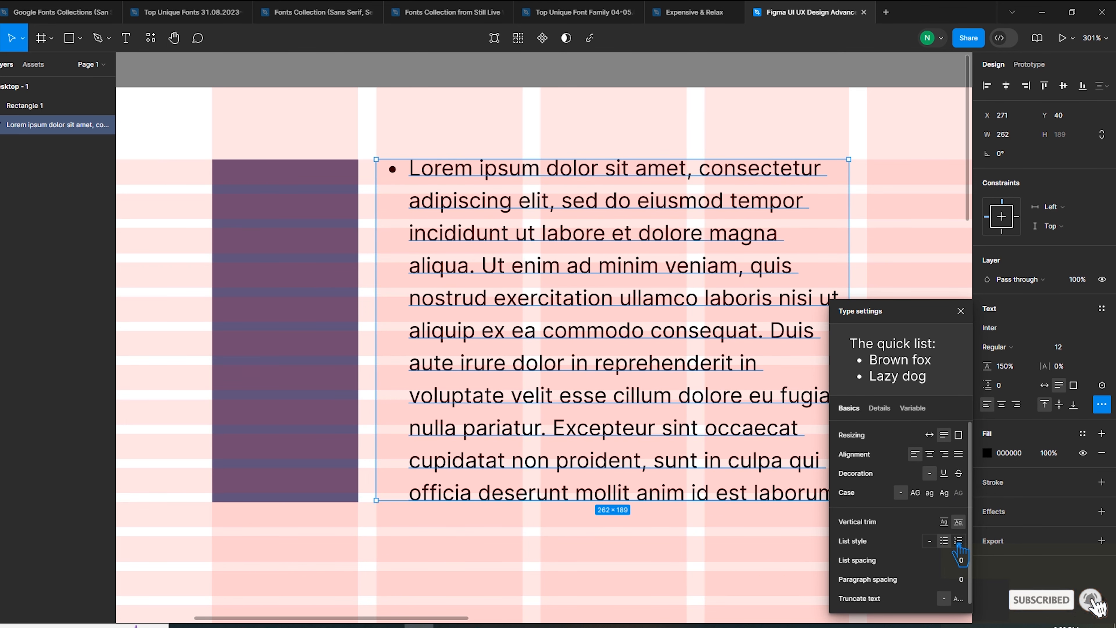
{"action": "left_click", "coordinate": [958, 541]}
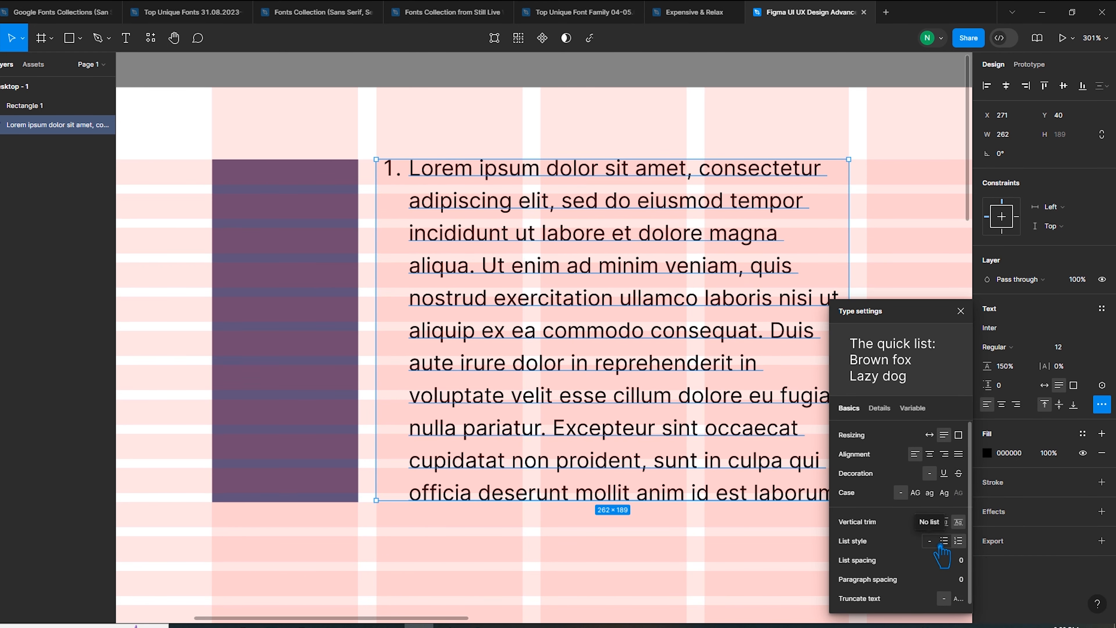
{"action": "left_click", "coordinate": [929, 541]}
Turn on text truncation for the paragraph and raise its maximum number of lines until the full text fits
{"action": "left_click", "coordinate": [965, 578]}
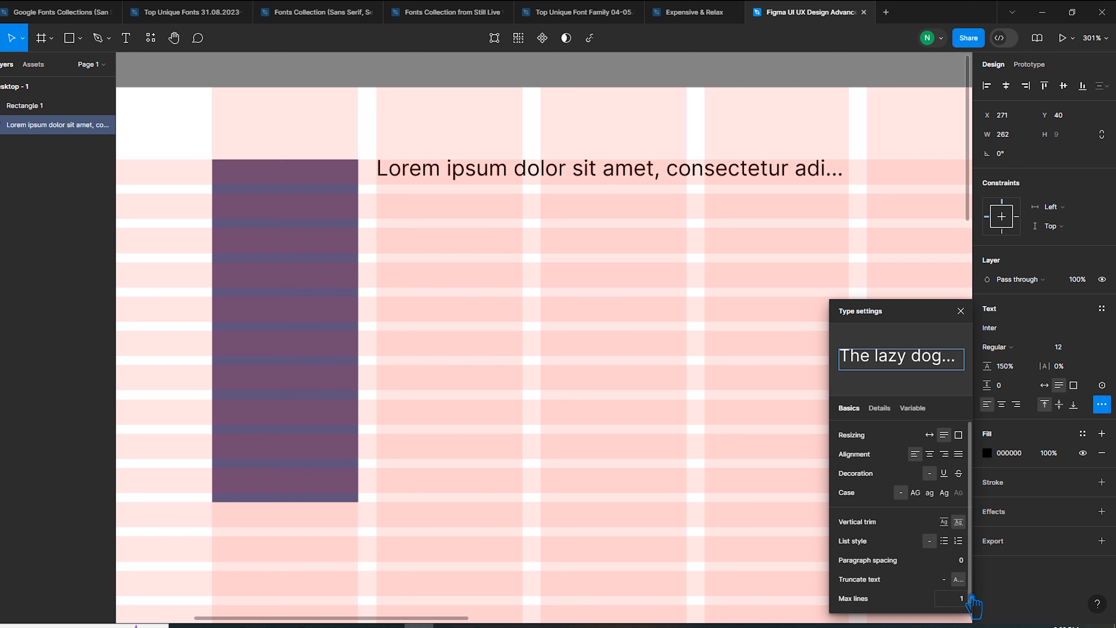
{"action": "key", "text": "Up"}
{"action": "key", "text": "Up"}
{"action": "key", "text": "Up"}
{"action": "key", "text": "Up"}
{"action": "key", "text": "Up"}
{"action": "key", "text": "Up"}
{"action": "key", "text": "Up"}
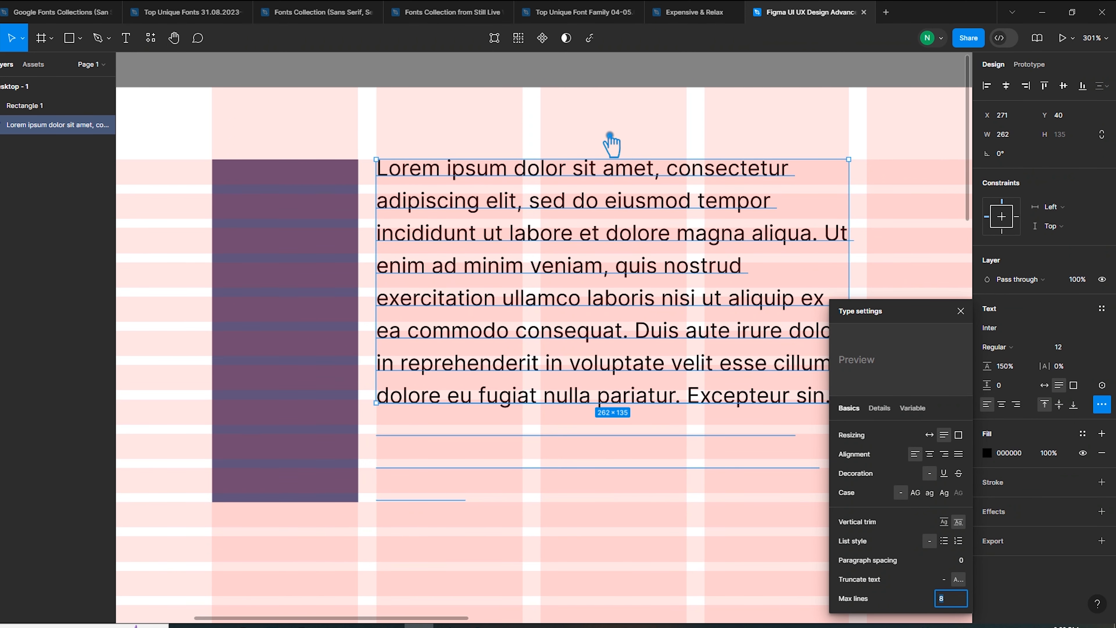
{"action": "key", "text": "Up"}
{"action": "key", "text": "Up"}
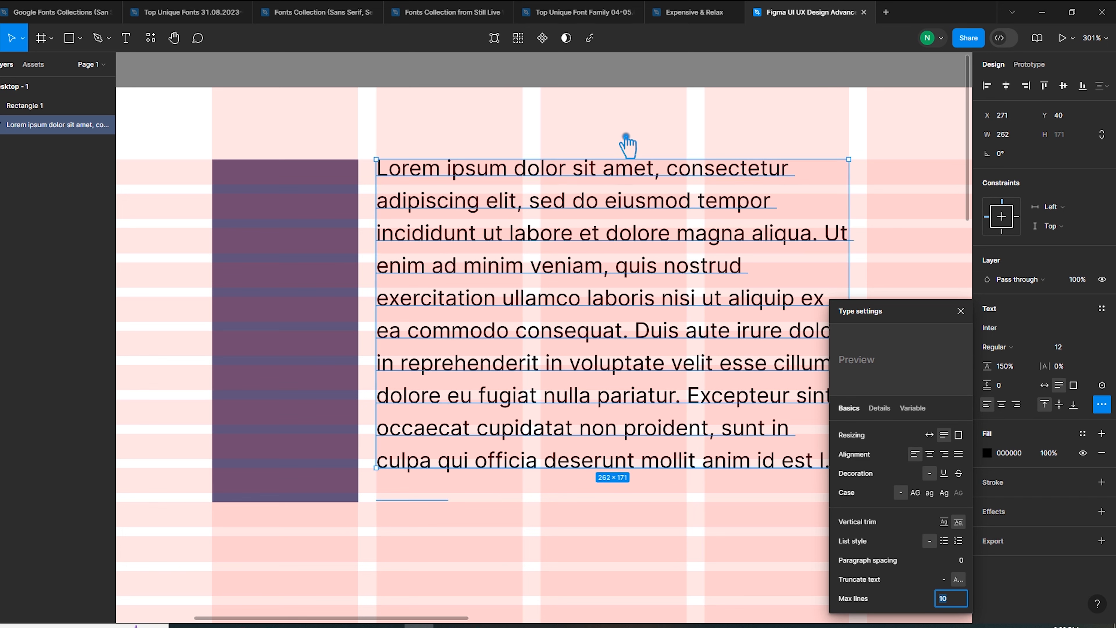
{"action": "key", "text": "Up"}
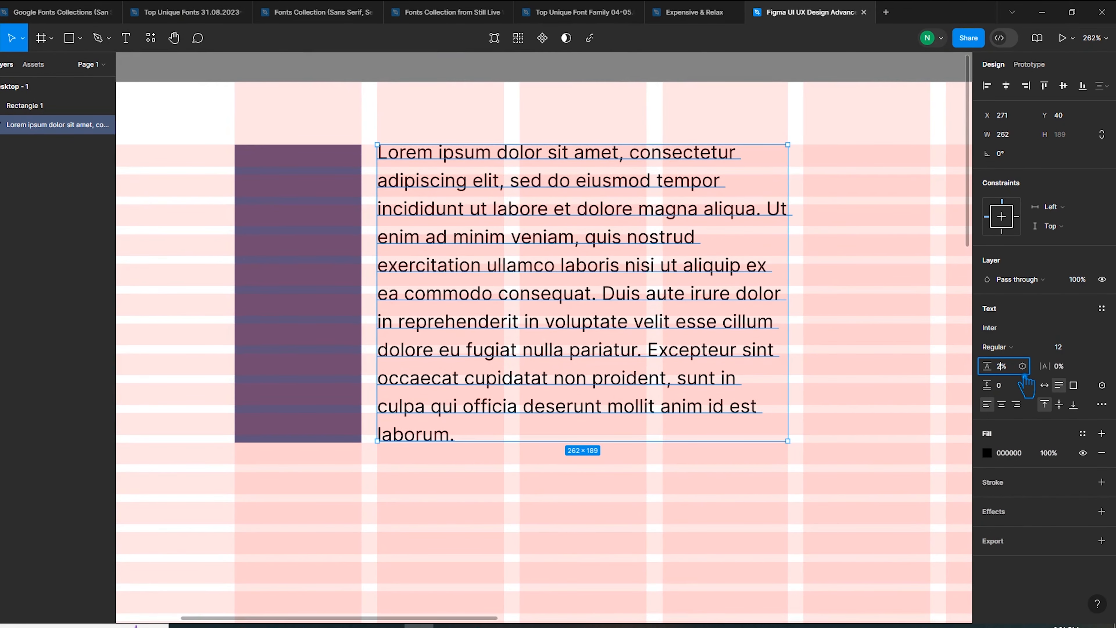
Set the paragraph's line height to 20 and lower it to 18
{"action": "type", "text": "0"}
{"action": "key", "text": "Return"}
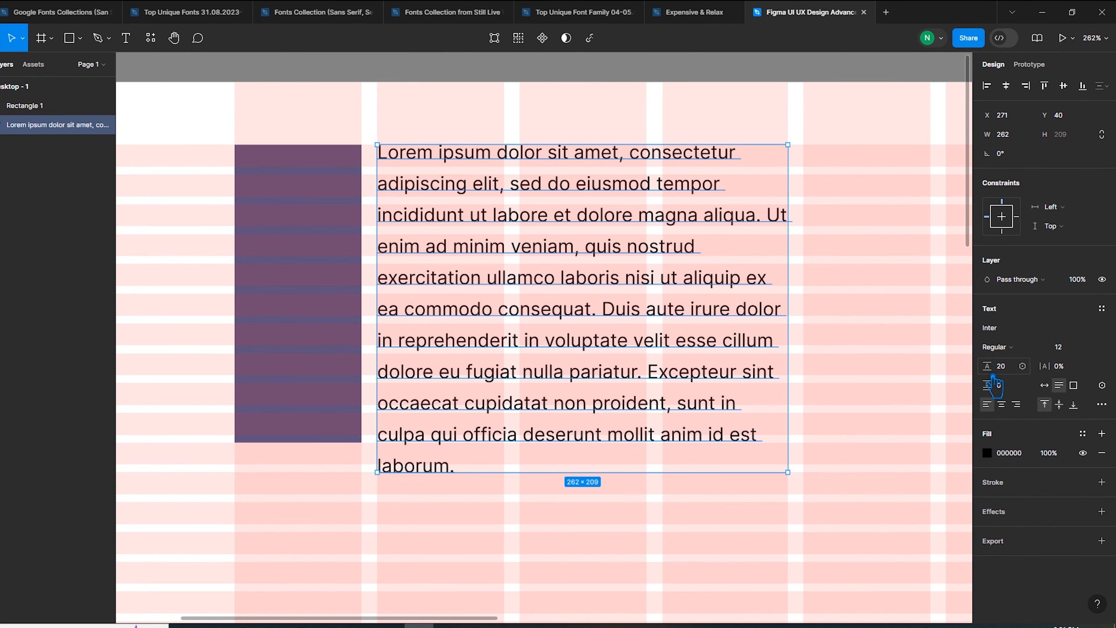
{"action": "left_click", "coordinate": [1009, 371]}
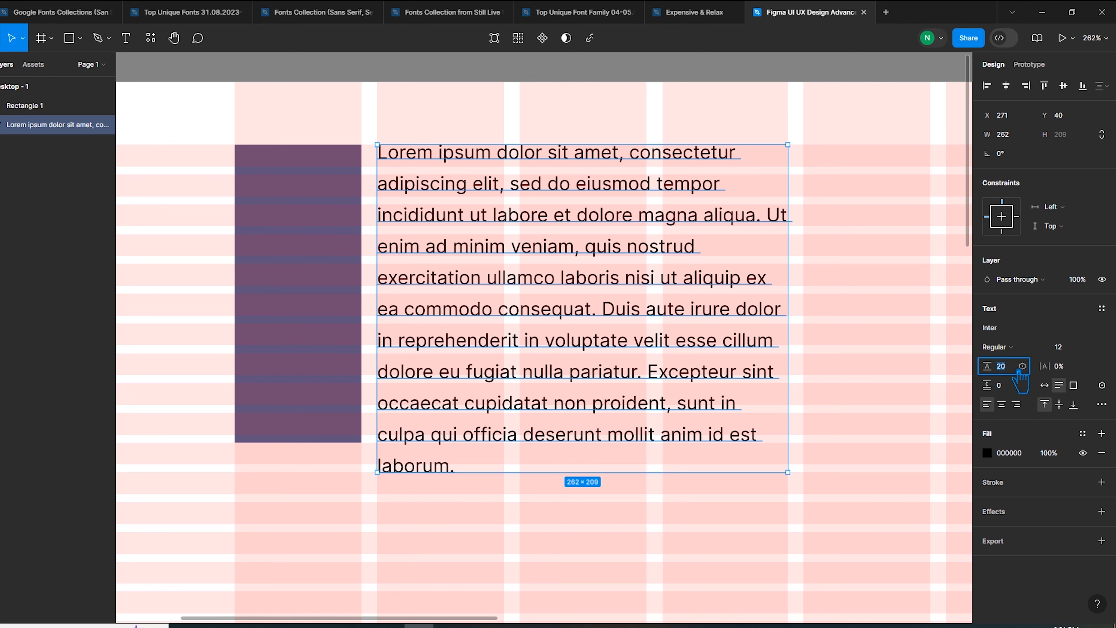
{"action": "key", "text": "Down"}
{"action": "key", "text": "Down"}
{"action": "key", "text": "Down"}
{"action": "key", "text": "Up"}
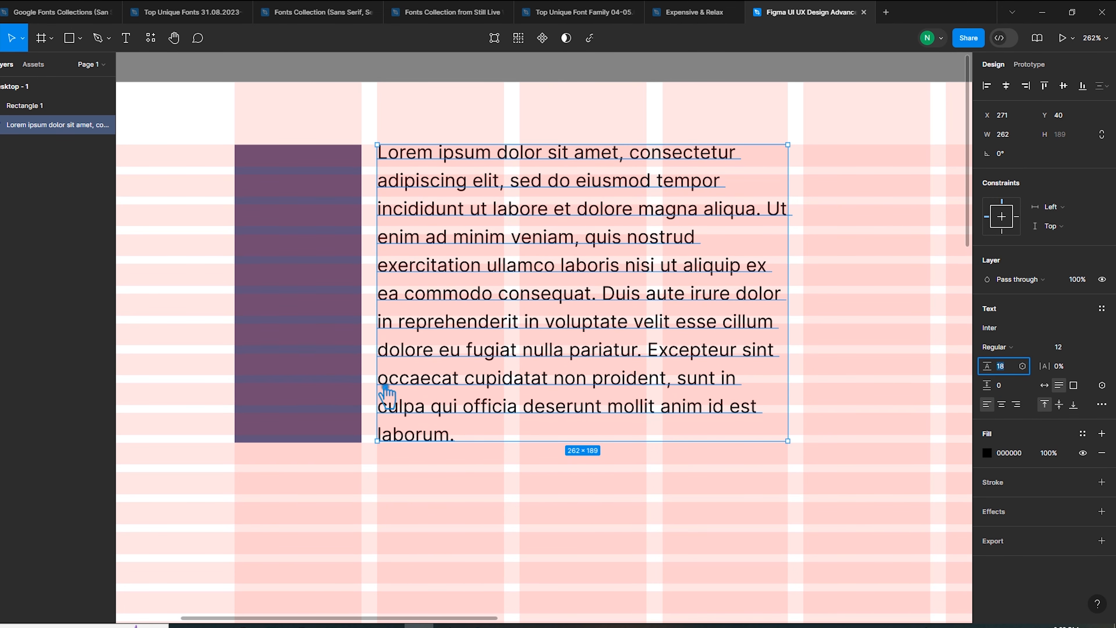
Reselect the paragraph and set its line height to 20
{"action": "left_click", "coordinate": [736, 524]}
{"action": "left_click", "coordinate": [612, 380]}
{"action": "left_click", "coordinate": [1021, 373]}
{"action": "type", "text": "20"}
{"action": "key", "text": "Return"}
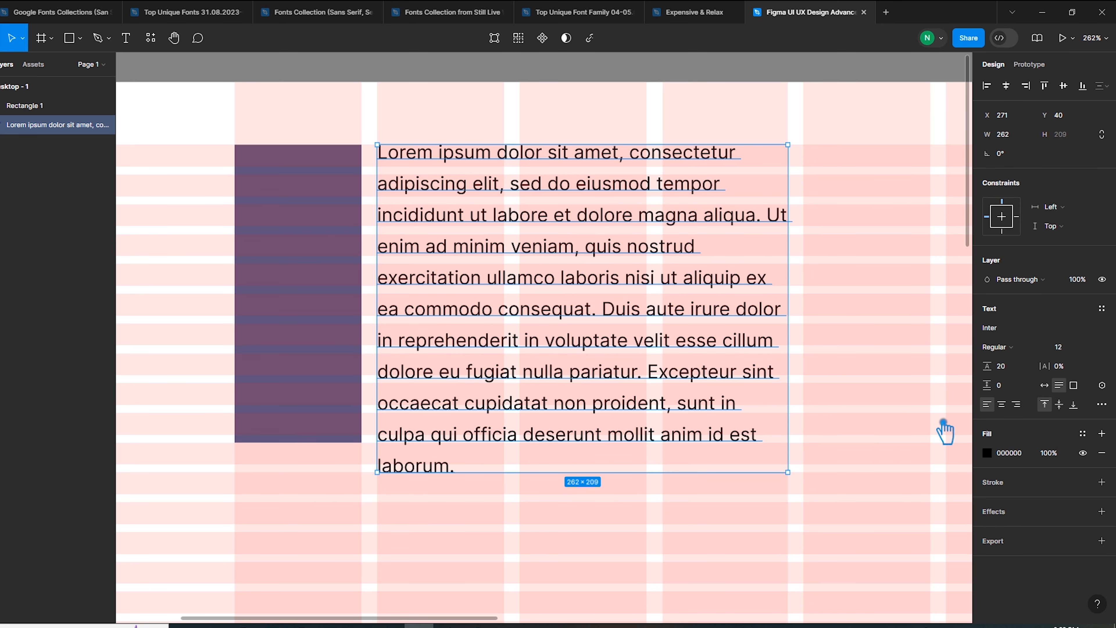
Set the paragraph's line height as a percentage, trying 150% and 160%
{"action": "type", "text": "15"}
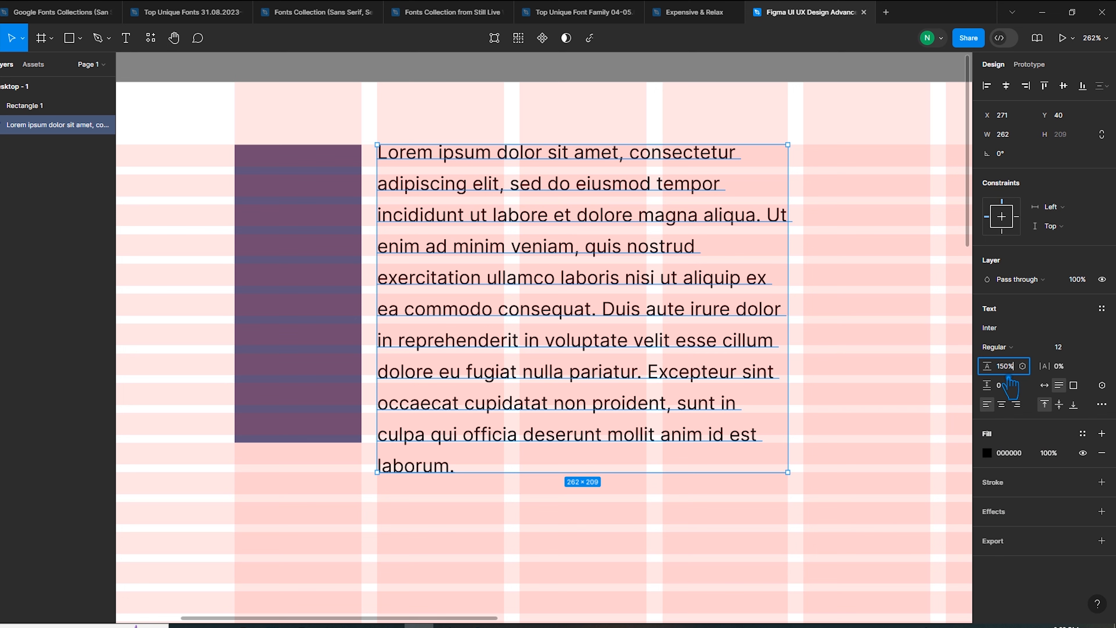
{"action": "type", "text": "0%"}
{"action": "key", "text": "Return"}
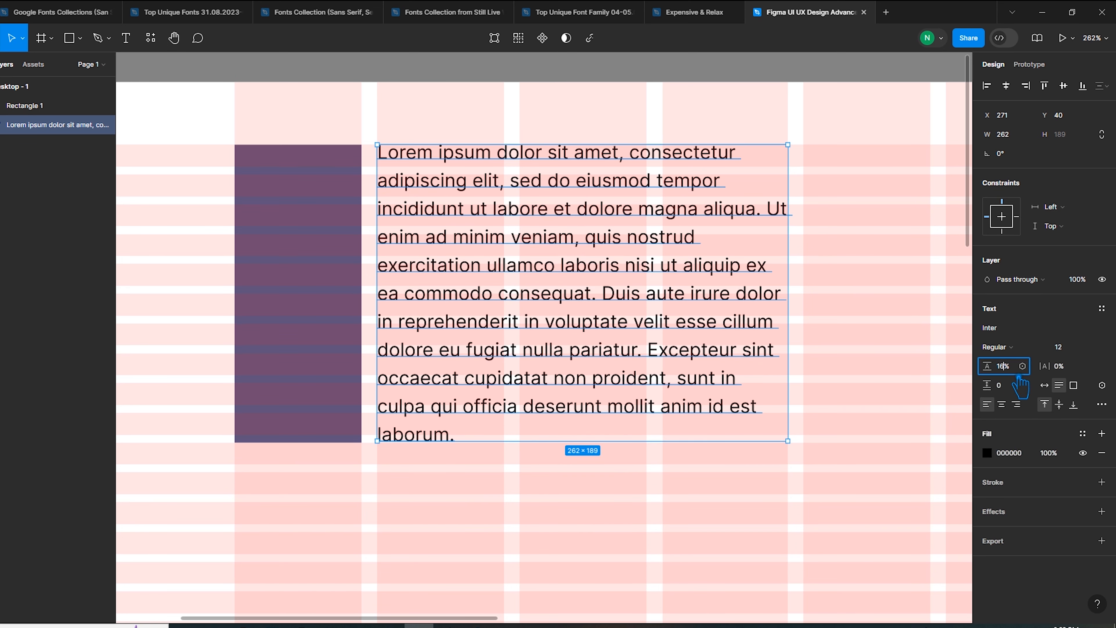
{"action": "type", "text": "160%"}
{"action": "key", "text": "Return"}
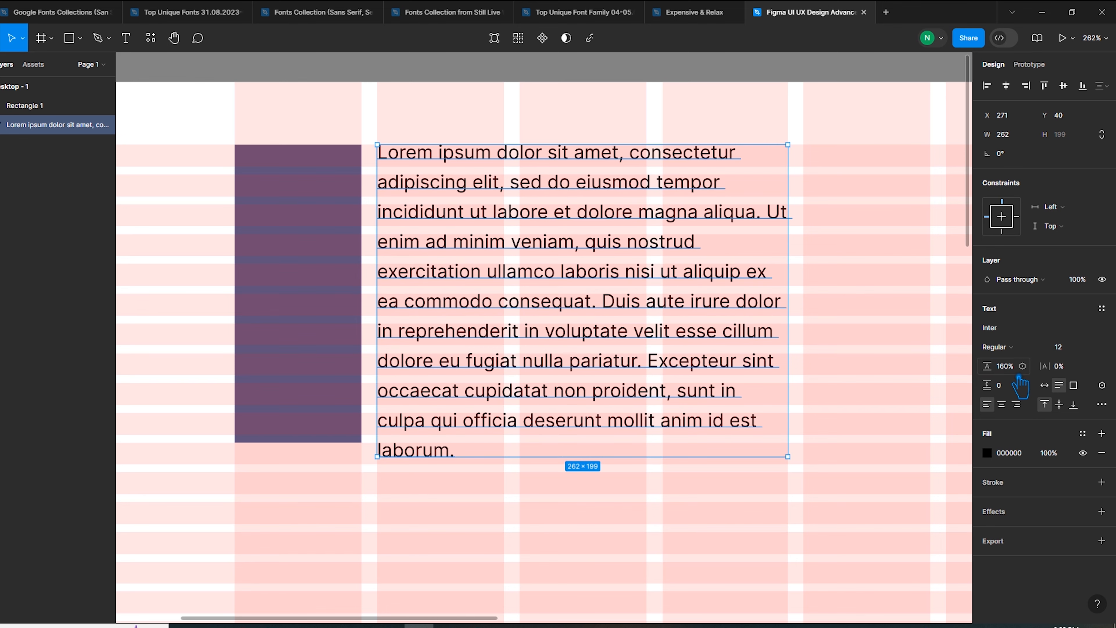
Reset the paragraph's line height to Auto and open the value for editing again
{"action": "left_click", "coordinate": [1024, 372]}
{"action": "key", "text": "Return"}
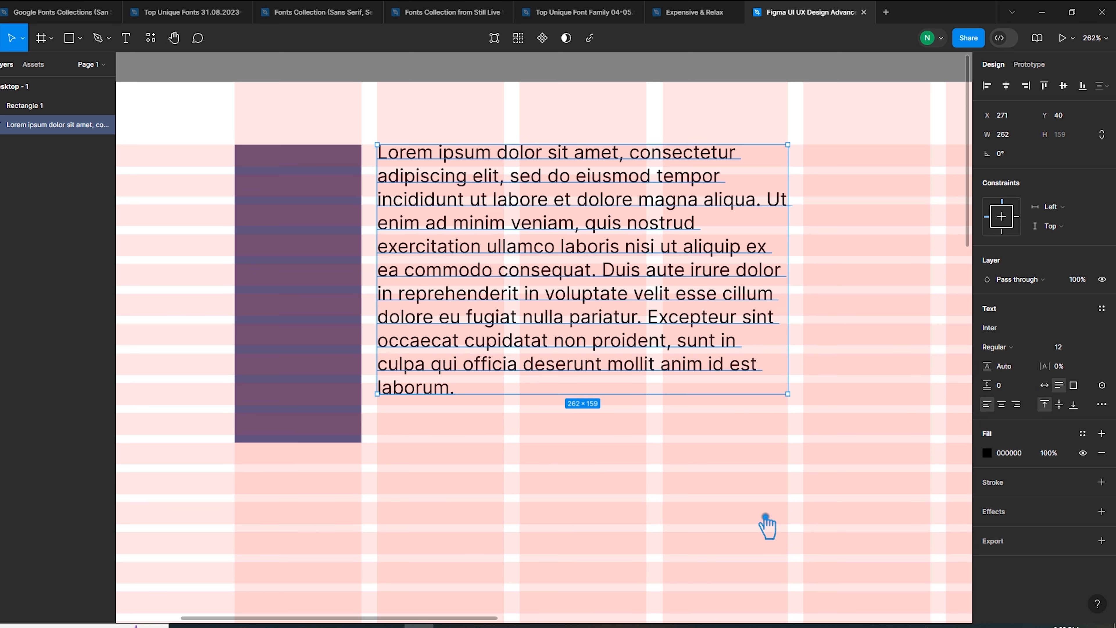
{"action": "left_click", "coordinate": [1029, 373]}
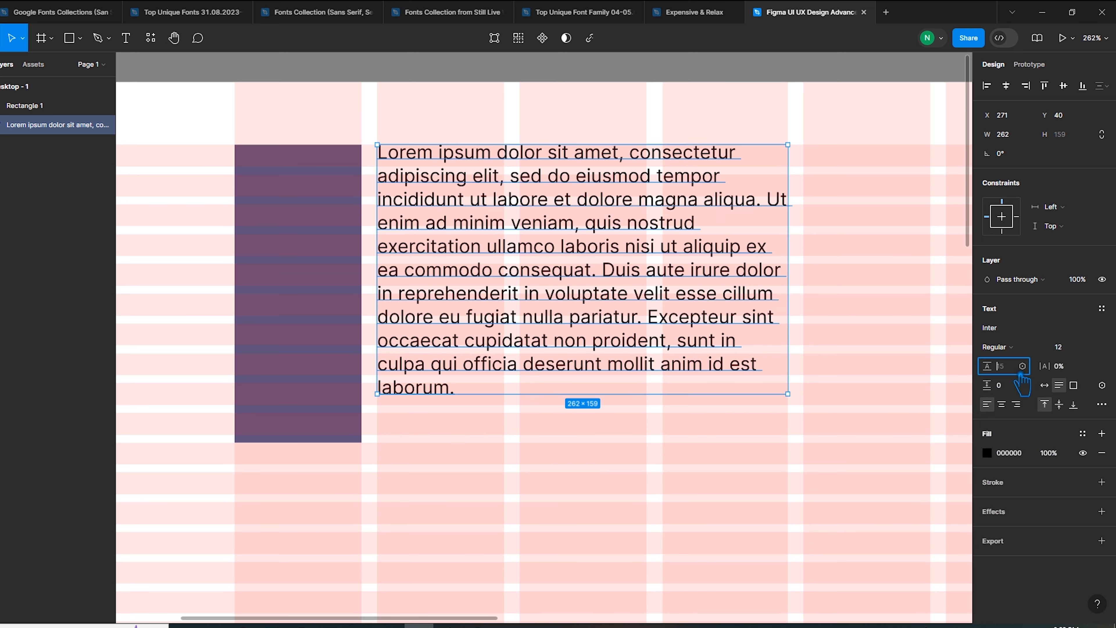